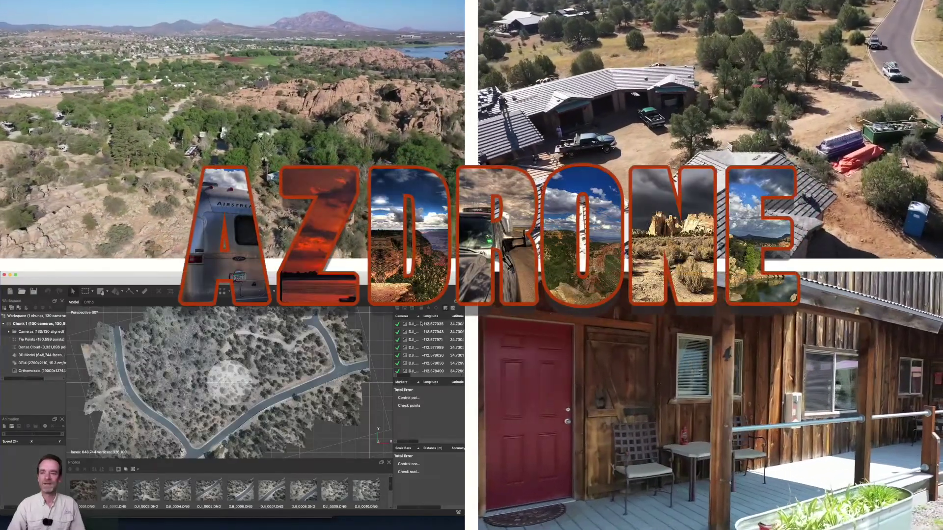
Scroll around the Library grid of fourteen imported 360 interior photos
{"action": "scroll", "coordinate": [408, 328], "scroll_direction": "down", "scroll_amount": 2}
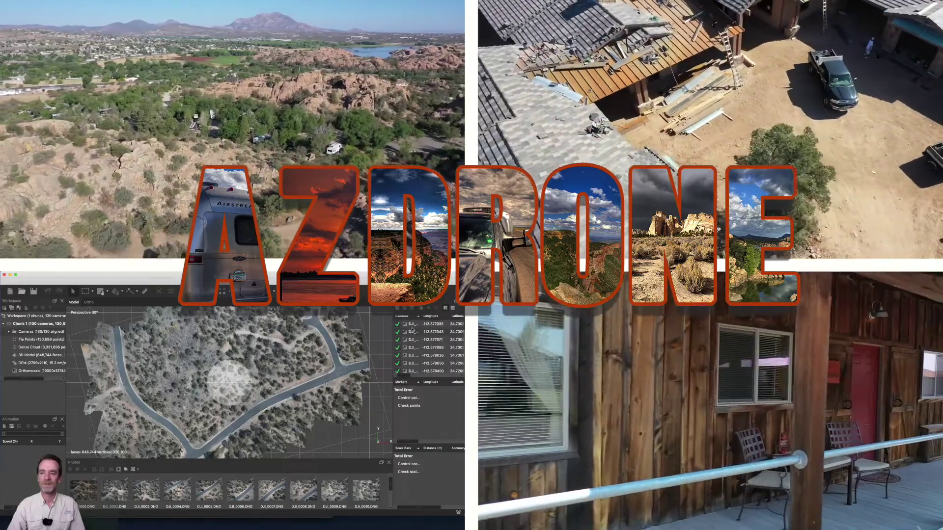
{"action": "scroll", "coordinate": [415, 333], "scroll_direction": "right", "scroll_amount": 3}
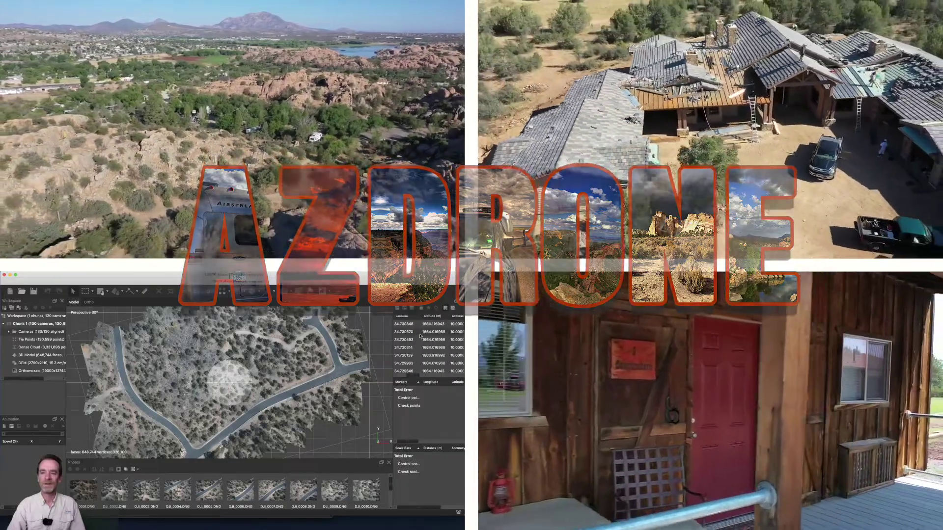
{"action": "scroll", "coordinate": [419, 336], "scroll_direction": "left", "scroll_amount": 3}
{"action": "scroll", "coordinate": [419, 336], "scroll_direction": "up", "scroll_amount": 2}
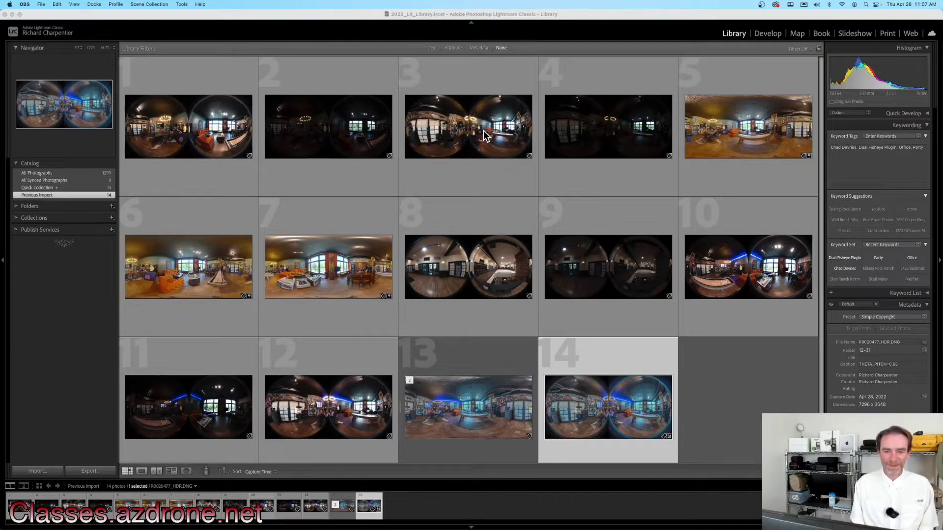
Browse R0020474 and R0020475_HDR full-size, then open R0020476_HDR.DNG in Develop
{"action": "double_click", "coordinate": [479, 129]}
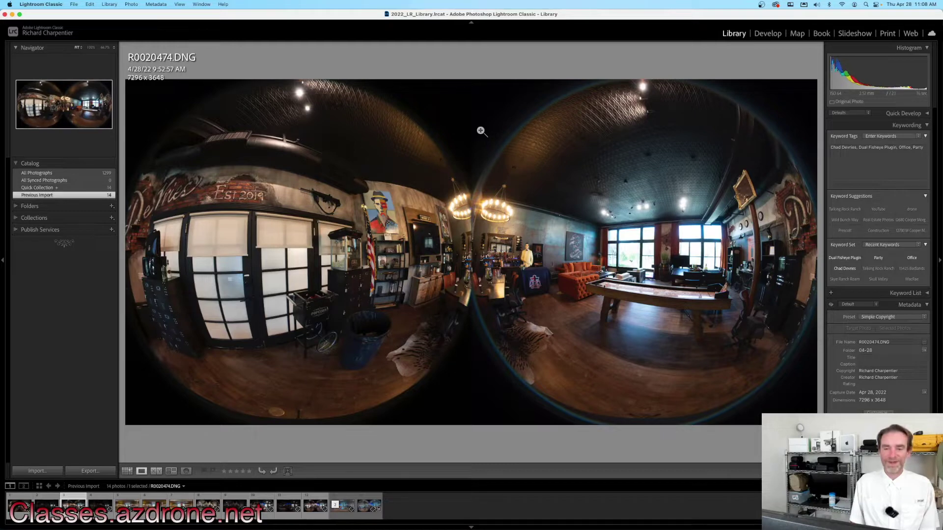
{"action": "key", "text": "Left"}
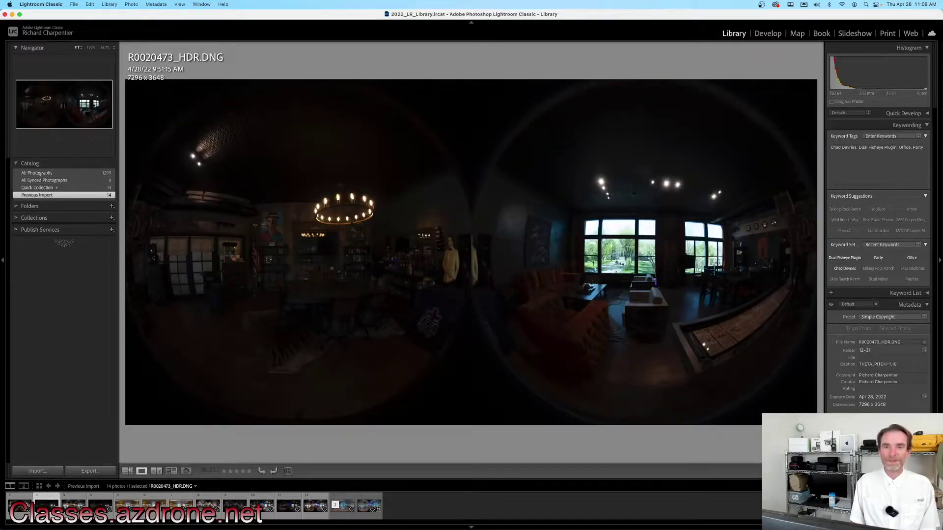
{"action": "key", "text": "g"}
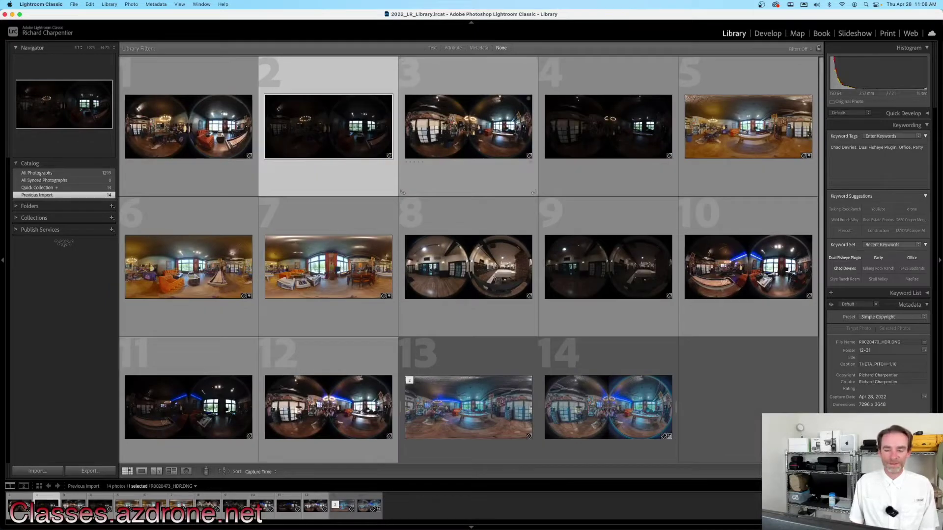
{"action": "double_click", "coordinate": [584, 258]}
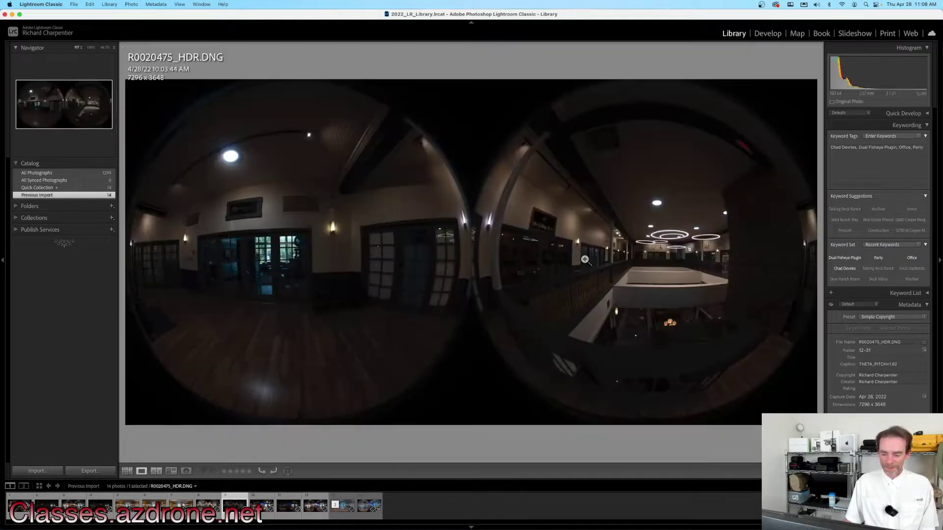
{"action": "key", "text": "Right"}
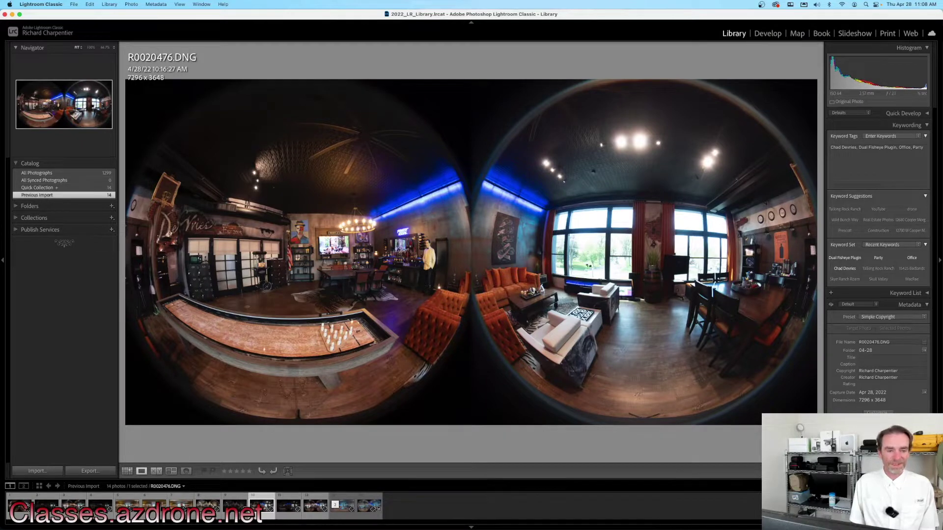
{"action": "key", "text": "Right"}
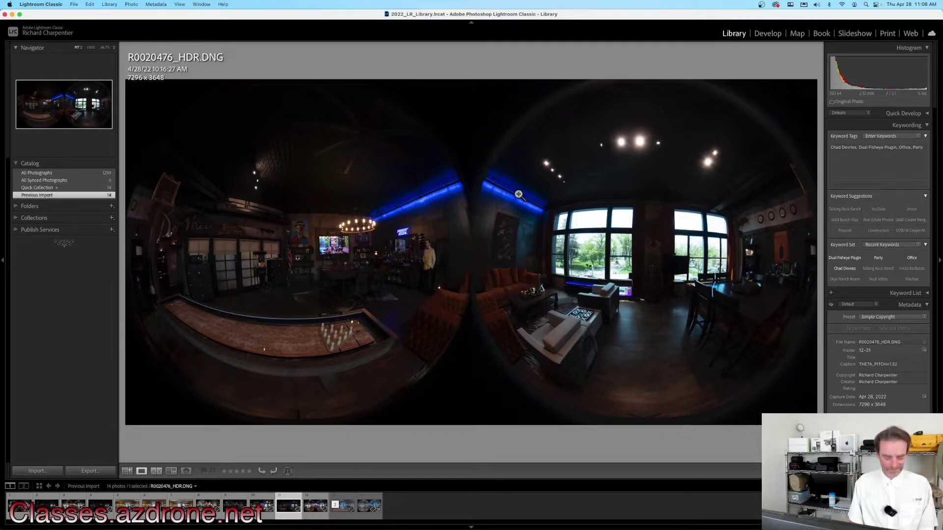
{"action": "key", "text": "d"}
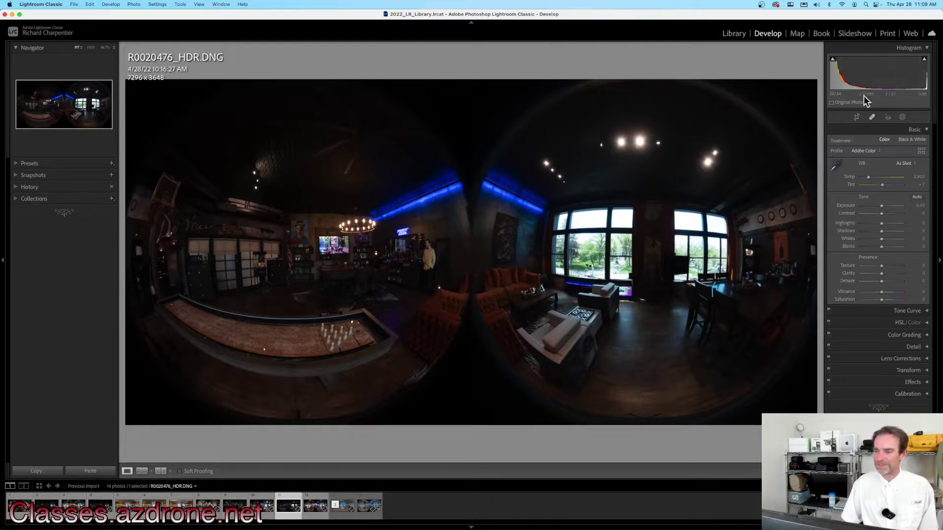
Raise the Exposure of R0020476_HDR.DNG to +3.00 in the Basic panel
{"action": "left_click", "coordinate": [887, 206]}
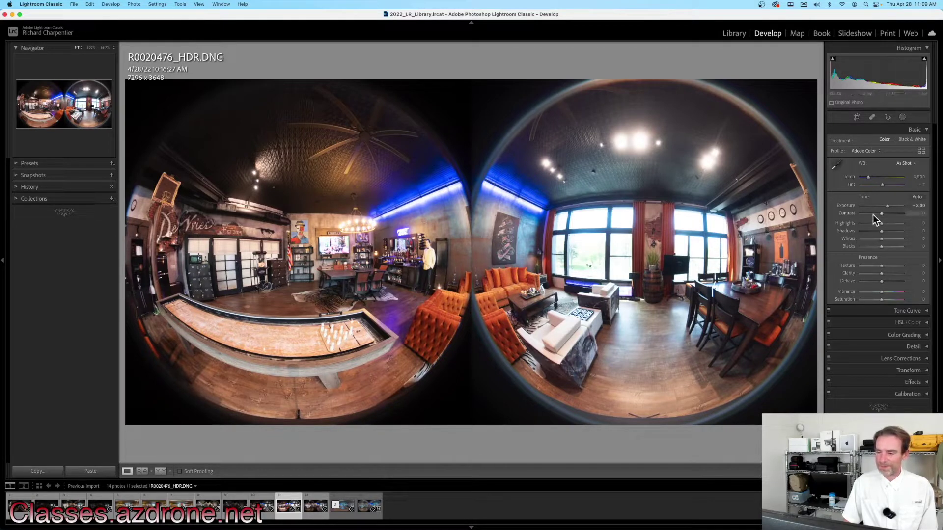
Set Highlights to -100 and Shadows to +44, checking the windows at 100% zoom
{"action": "left_click", "coordinate": [859, 223]}
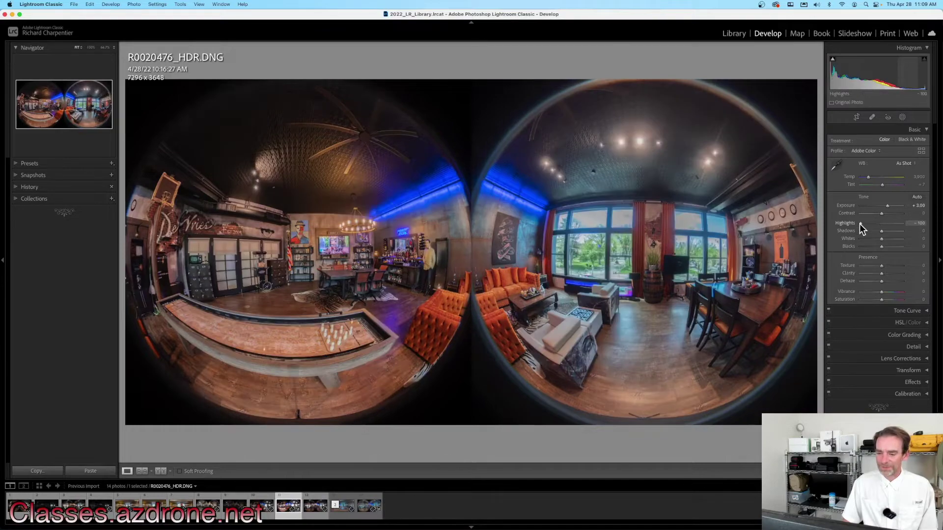
{"action": "left_click", "coordinate": [697, 222]}
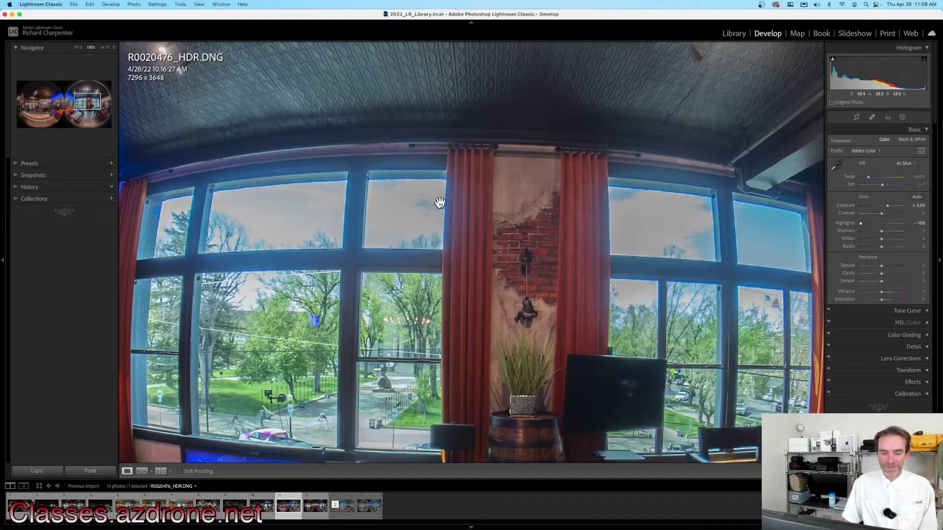
{"action": "left_click", "coordinate": [408, 199]}
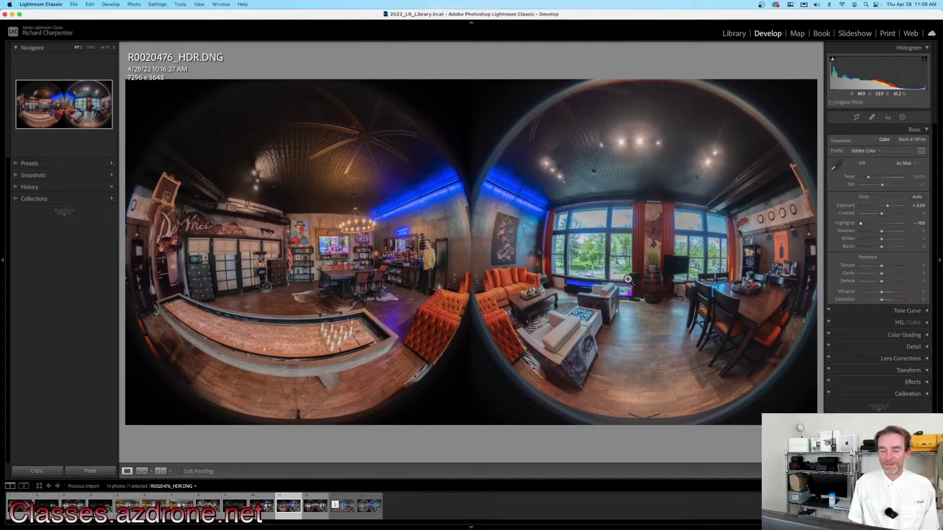
{"action": "left_click", "coordinate": [699, 232]}
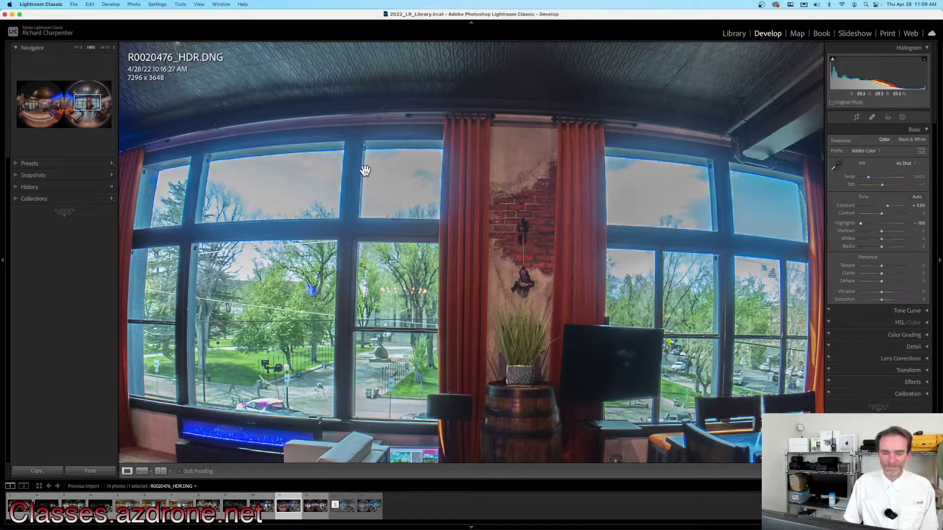
{"action": "left_click", "coordinate": [649, 176]}
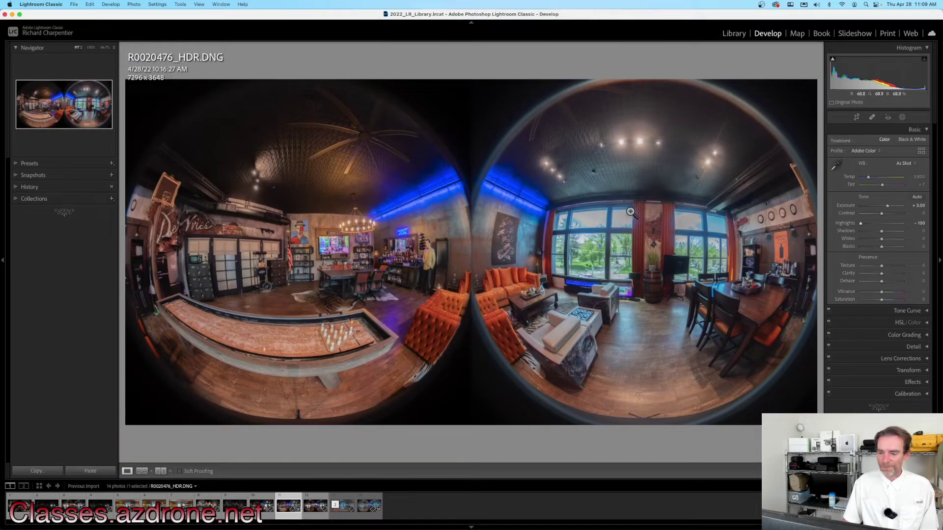
{"action": "left_click", "coordinate": [890, 231]}
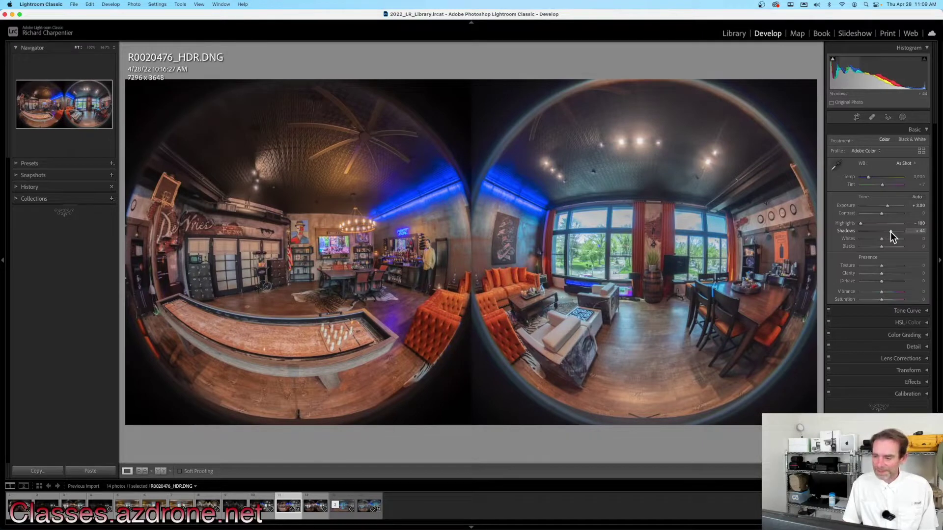
In the Basic panel, raise Shadows to +50, set Whites to -80 and Blacks to +25
{"action": "mouse_move", "coordinate": [890, 230]}
{"action": "left_mouse_down"}
{"action": "mouse_move", "coordinate": [900, 231]}
{"action": "mouse_move", "coordinate": [891, 231]}
{"action": "left_mouse_up"}
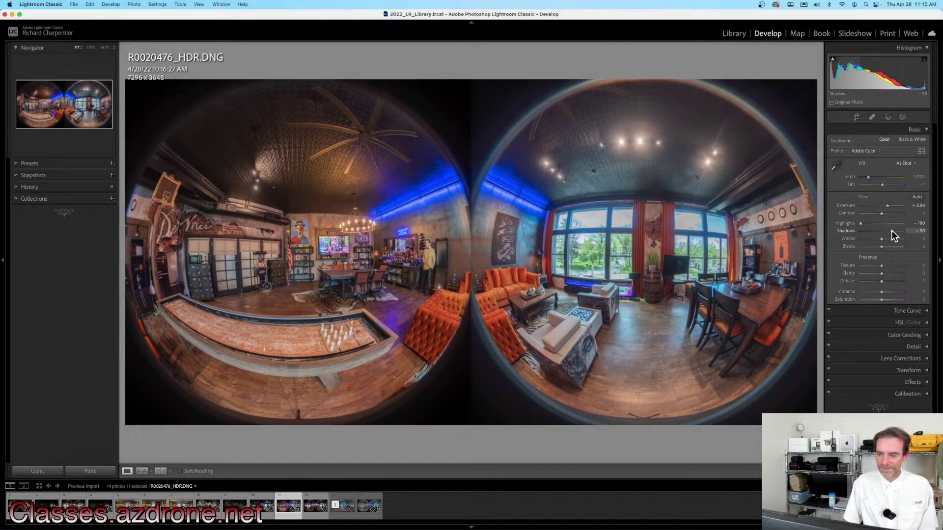
{"action": "double_click", "coordinate": [849, 237], "text": "shift"}
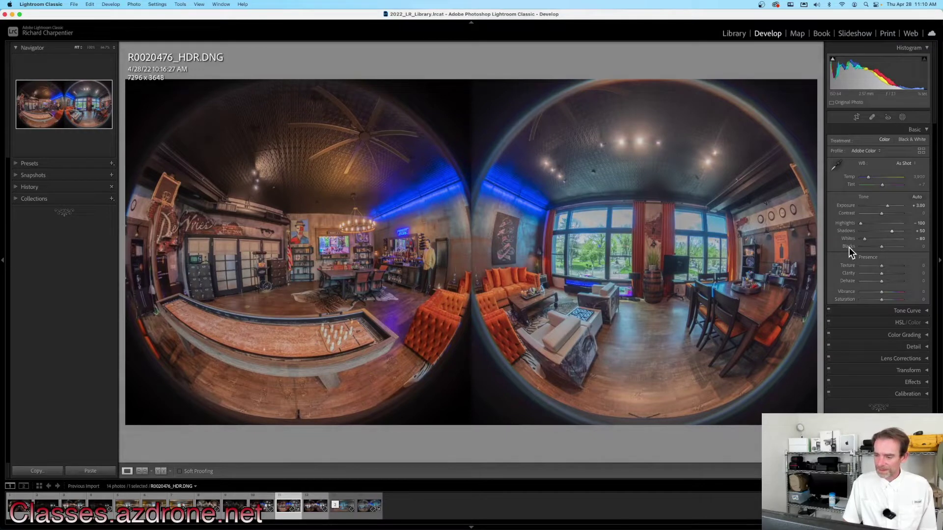
{"action": "double_click", "coordinate": [848, 246], "text": "shift"}
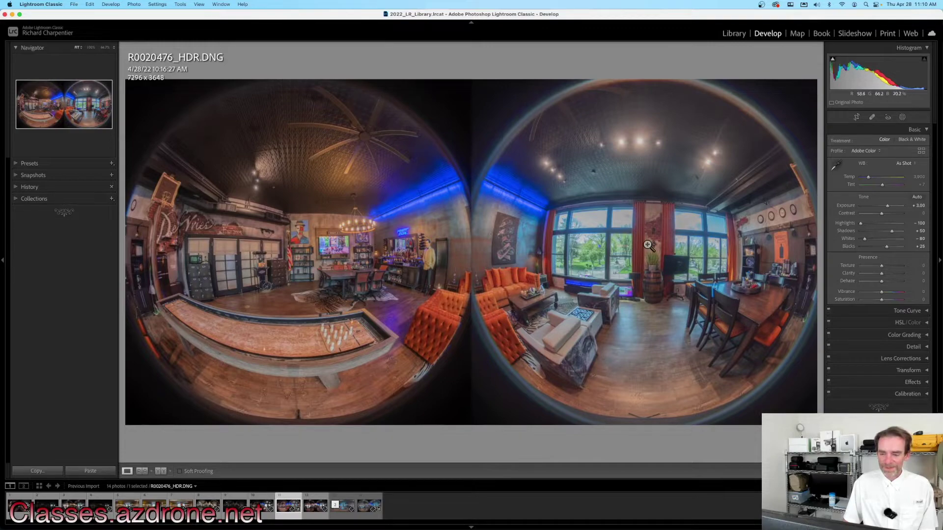
Sample white balance from a neutral spot near the bar, then warm Temp to 3,241
{"action": "left_click", "coordinate": [427, 253]}
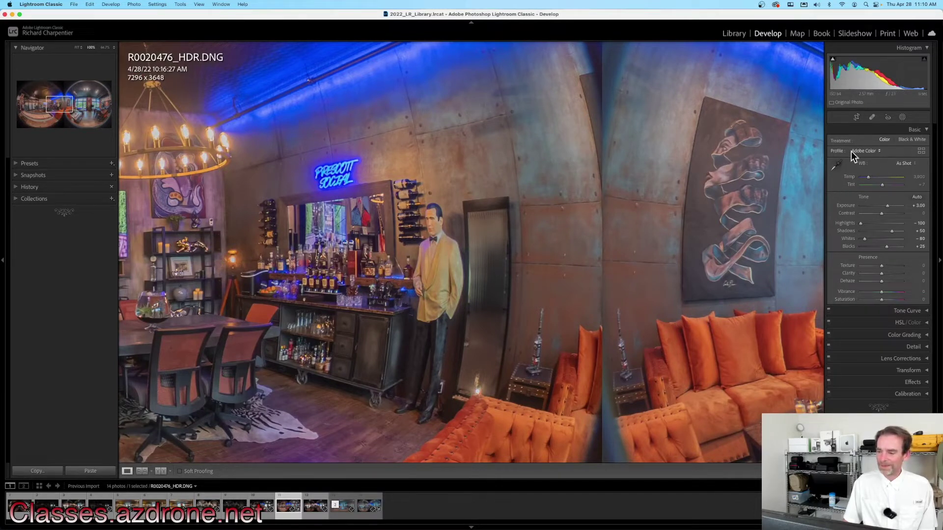
{"action": "left_click", "coordinate": [838, 165]}
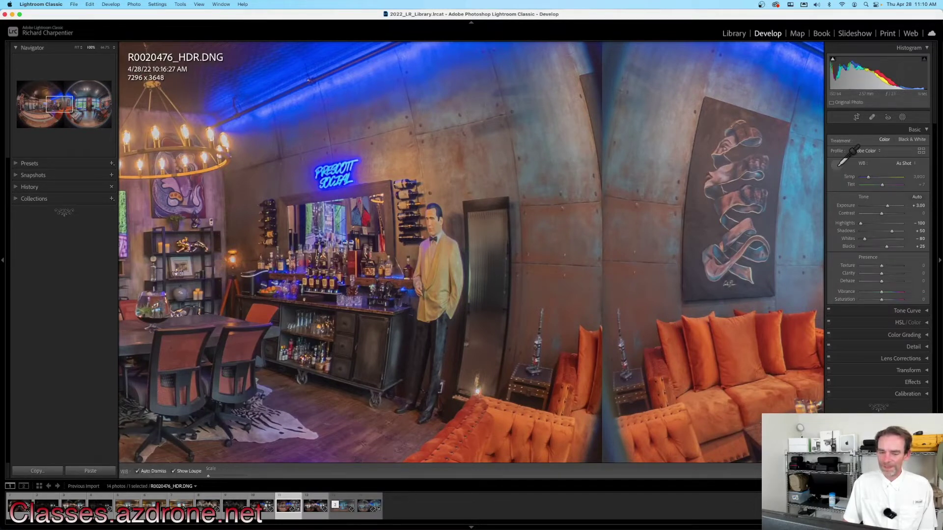
{"action": "left_click", "coordinate": [433, 251]}
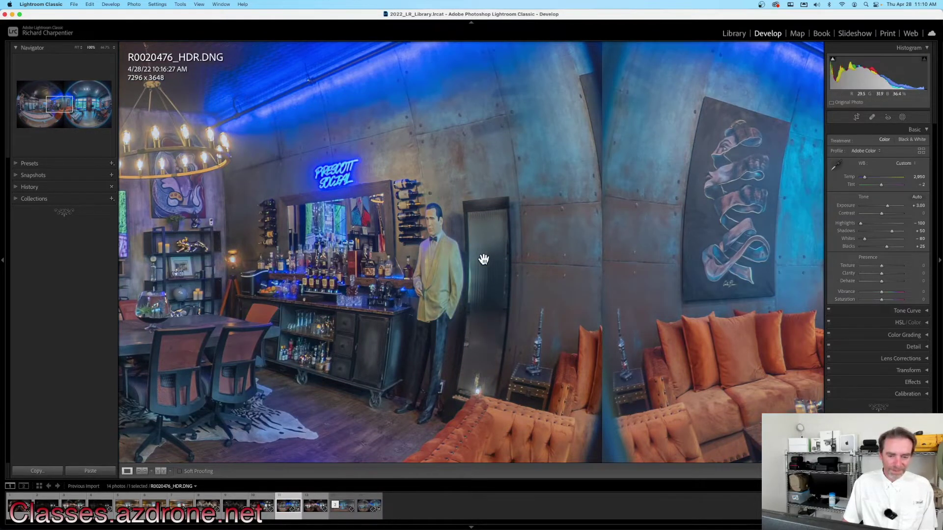
{"action": "left_click", "coordinate": [598, 258]}
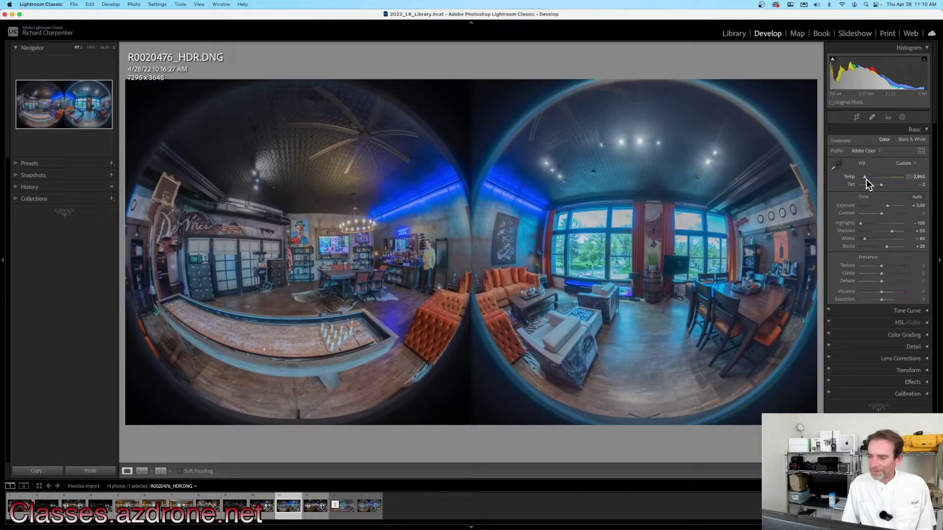
{"action": "left_click_drag", "start_coordinate": [864, 178], "coordinate": [865, 178]}
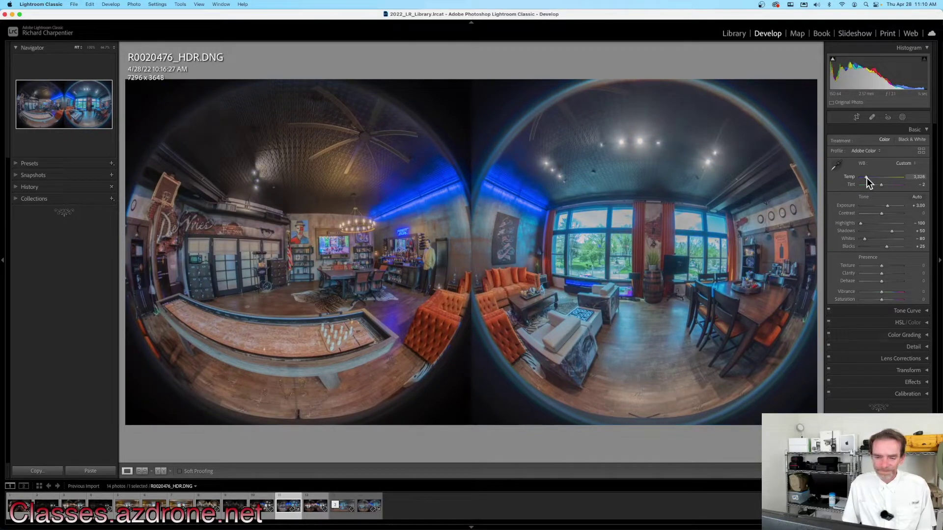
{"action": "left_click_drag", "start_coordinate": [866, 178], "coordinate": [865, 178]}
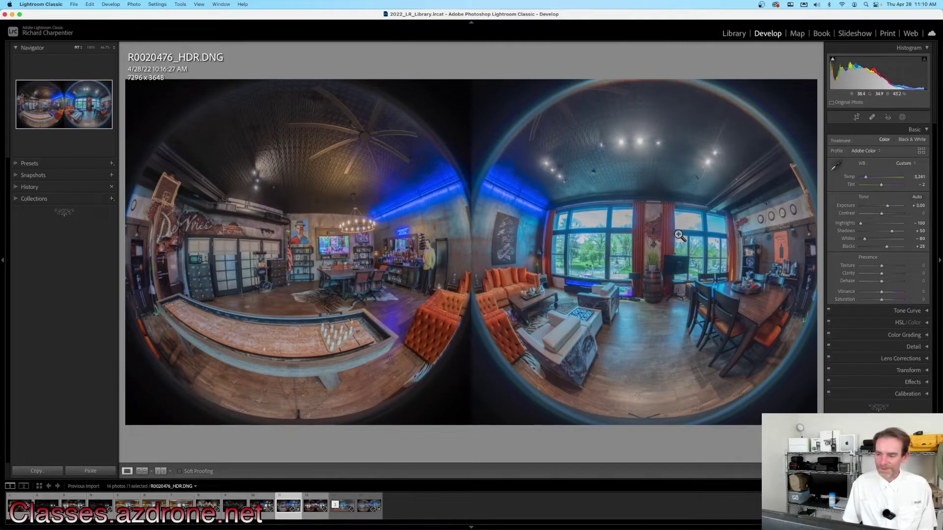
Set Clarity to +20 and check the right-hand windows at 100% zoom
{"action": "left_click", "coordinate": [885, 274]}
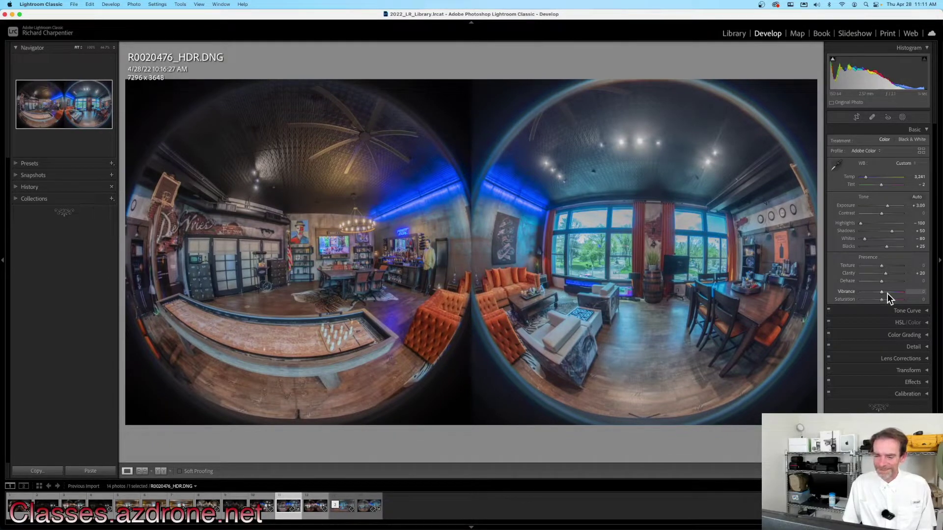
{"action": "left_click", "coordinate": [597, 238]}
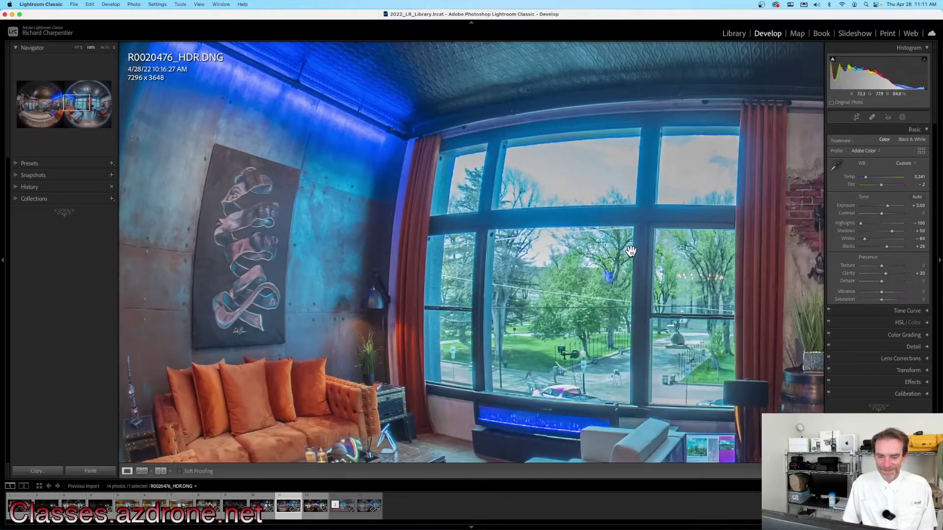
{"action": "left_click", "coordinate": [631, 252]}
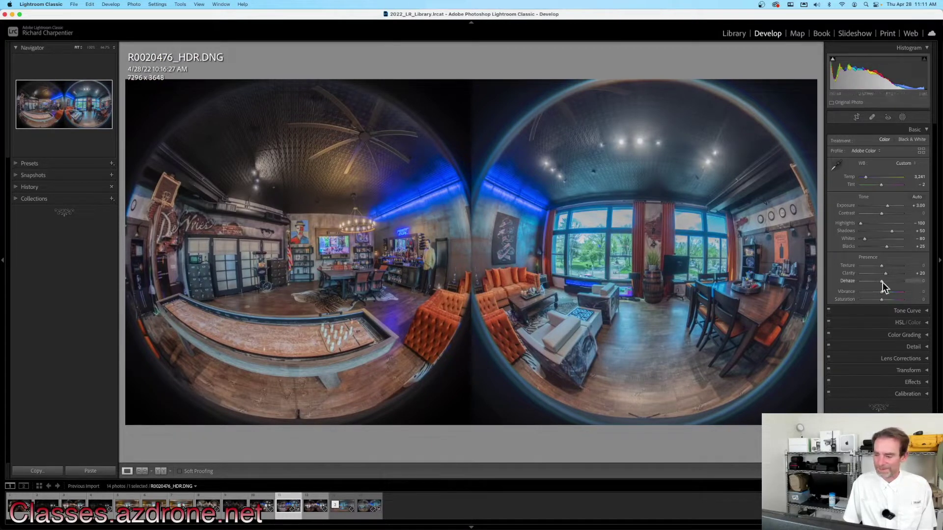
Show the Detail settings and inspect the potted plant and bar area at 100%
{"action": "left_click", "coordinate": [918, 346]}
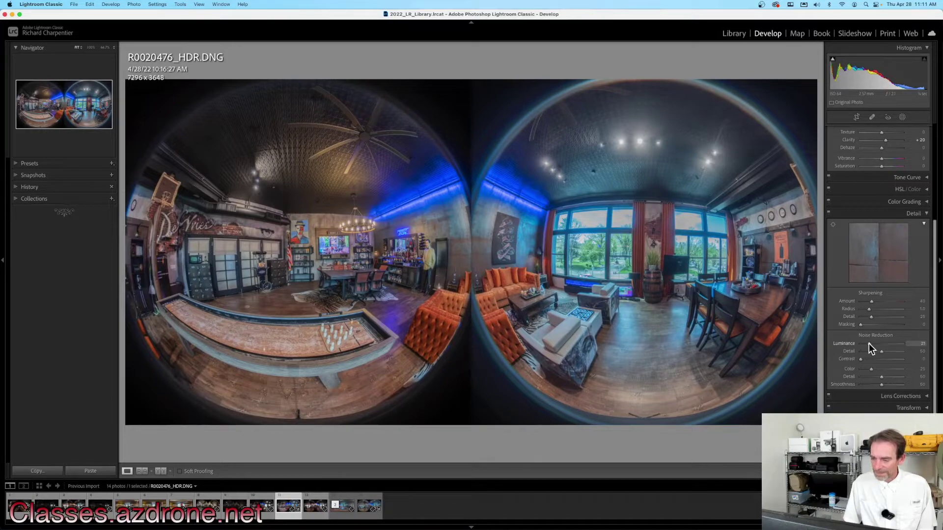
{"action": "left_click", "coordinate": [646, 257]}
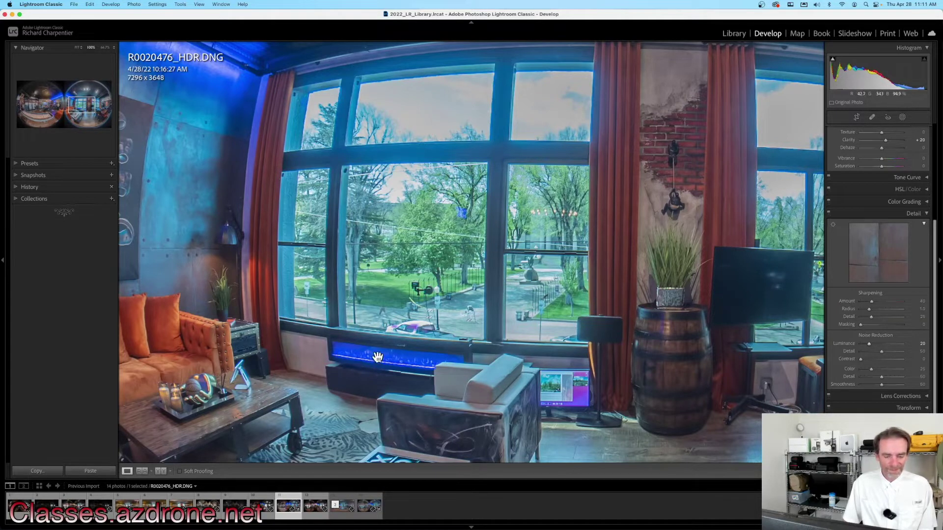
{"action": "left_click", "coordinate": [420, 359]}
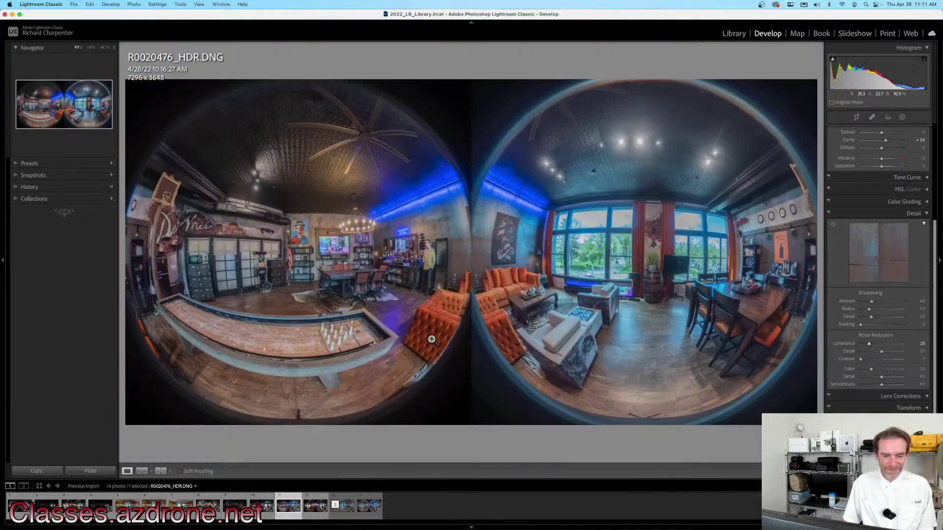
{"action": "left_click", "coordinate": [336, 242]}
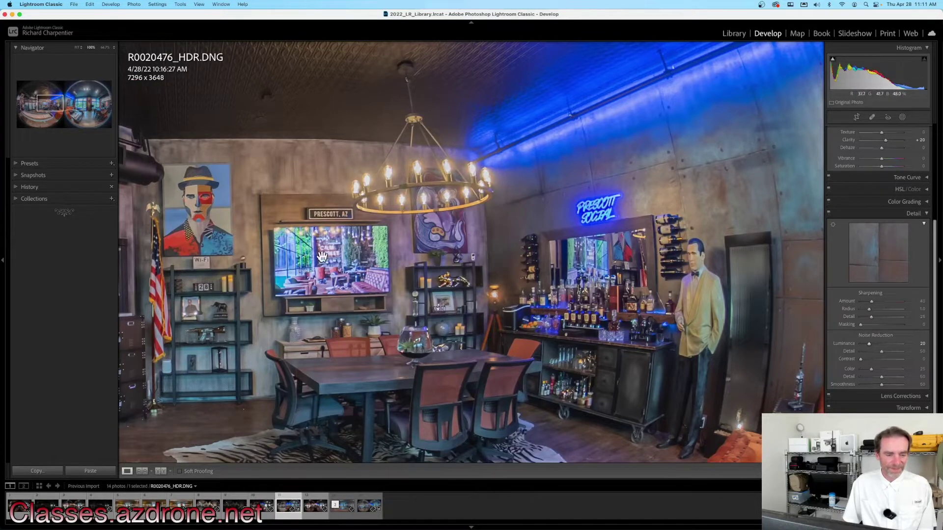
{"action": "mouse_move", "coordinate": [285, 266]}
{"action": "left_mouse_down"}
{"action": "mouse_move", "coordinate": [408, 264]}
{"action": "mouse_move", "coordinate": [301, 248]}
{"action": "mouse_move", "coordinate": [305, 221]}
{"action": "left_mouse_up"}
{"action": "left_click_drag", "start_coordinate": [509, 305], "coordinate": [349, 298]}
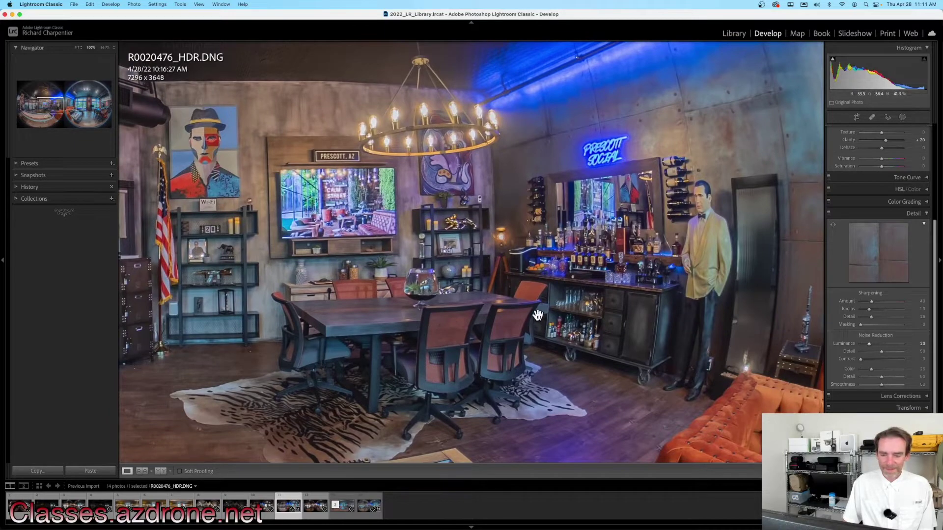
{"action": "left_click_drag", "start_coordinate": [537, 316], "coordinate": [448, 316]}
{"action": "left_click", "coordinate": [515, 320]}
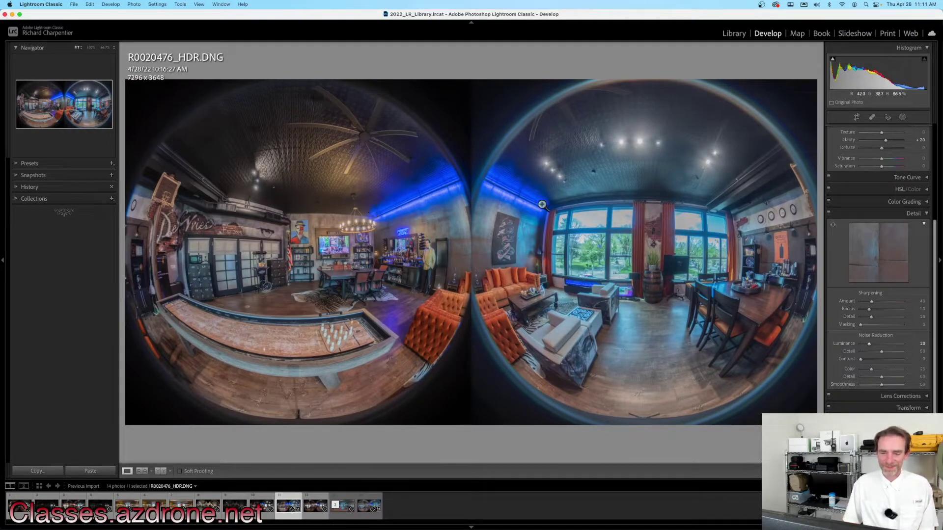
Inspect the ceiling lights at 100%, then bring up the photo's Edit In menu
{"action": "left_click", "coordinate": [515, 194]}
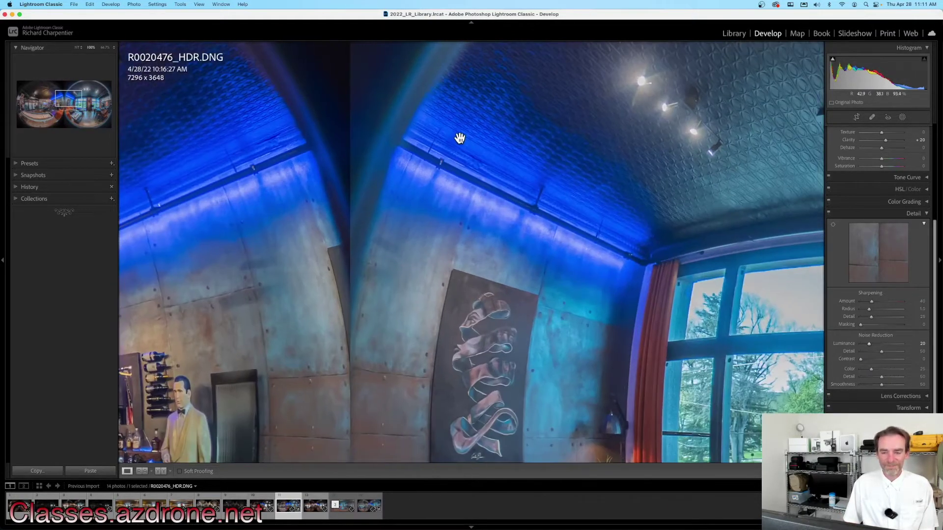
{"action": "left_click", "coordinate": [522, 172]}
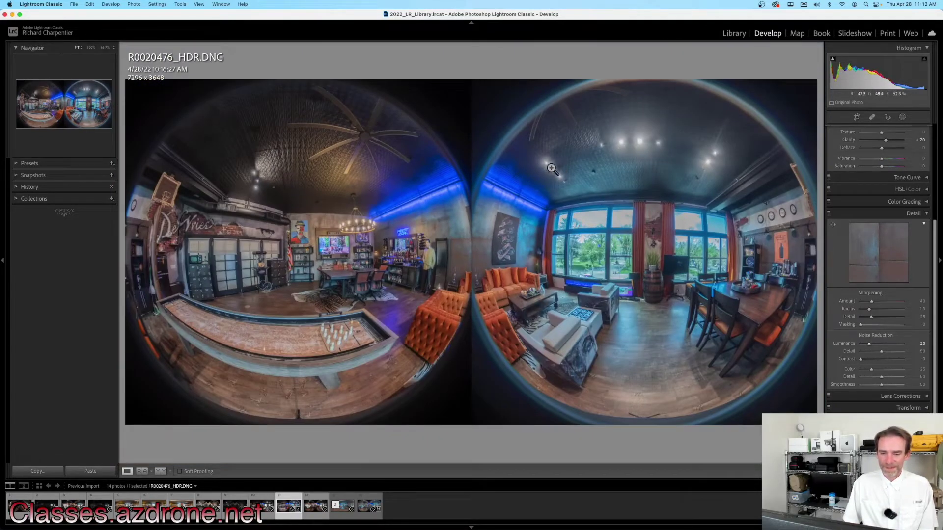
{"action": "left_click", "coordinate": [551, 169]}
{"action": "left_click", "coordinate": [561, 181]}
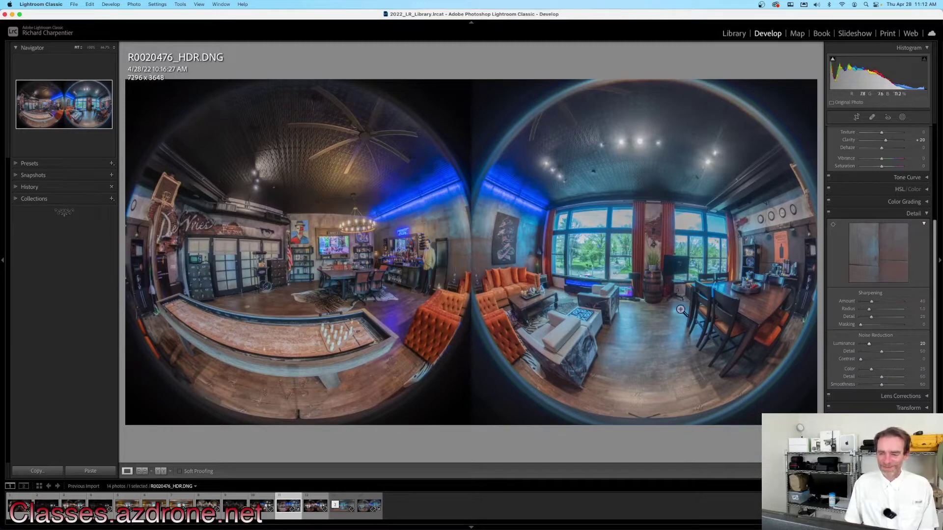
{"action": "right_click", "coordinate": [527, 185]}
{"action": "mouse_move", "coordinate": [582, 252]}
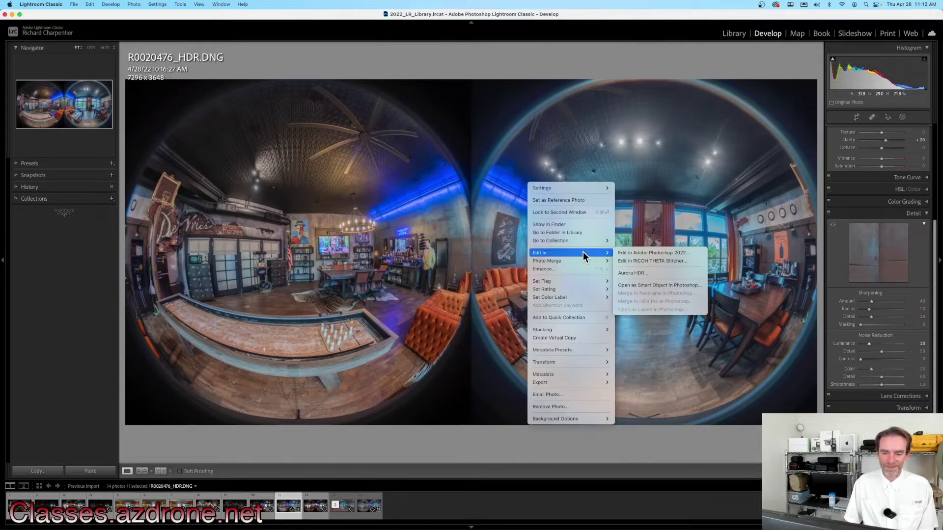
Edit a 16-bit TIFF copy with Lightroom adjustments in RICOH THETA Stitcher
{"action": "left_click", "coordinate": [646, 260]}
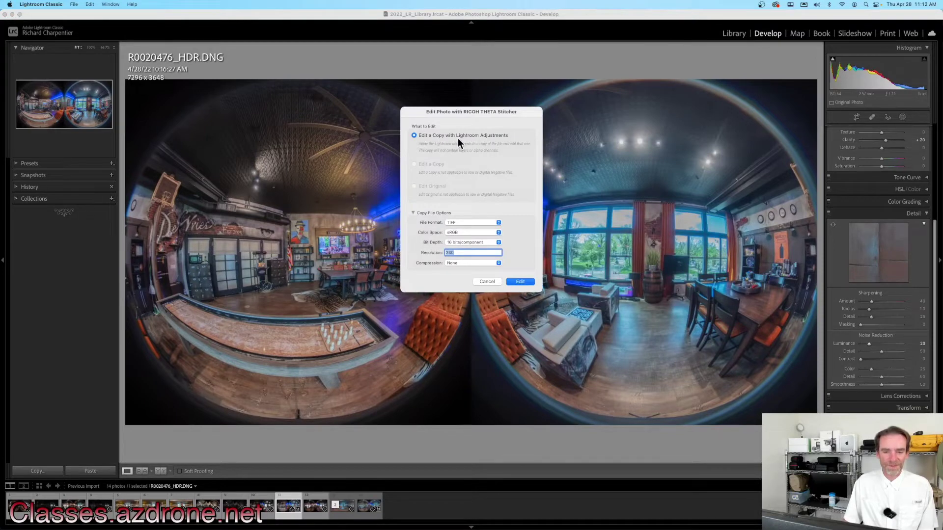
{"action": "left_click", "coordinate": [523, 282]}
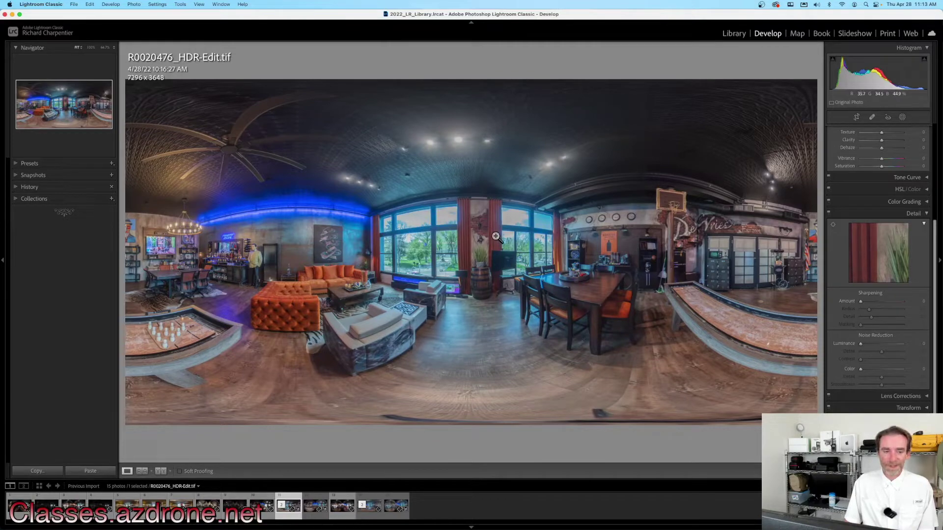
Compare R0020476_HDR-Edit.tif with the original DNGs, then open its Export One File dialog
{"action": "key", "text": "g"}
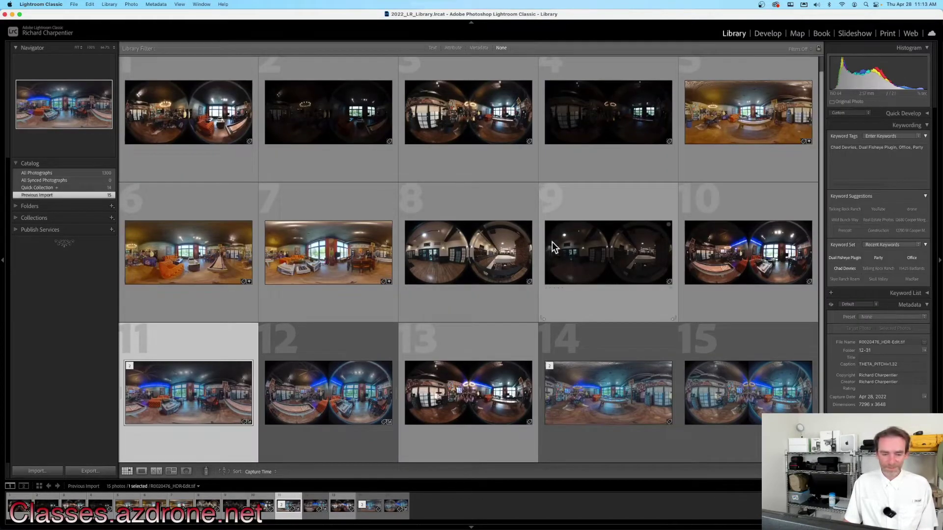
{"action": "double_click", "coordinate": [220, 391]}
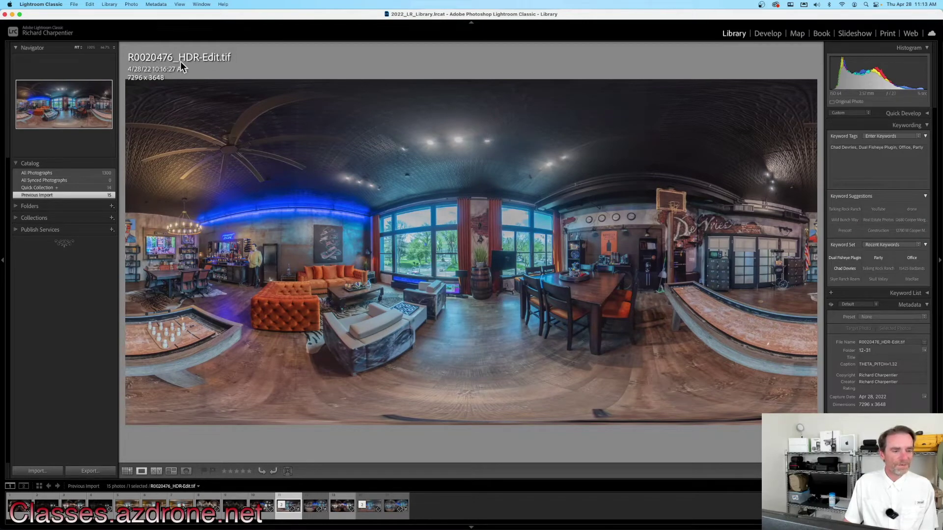
{"action": "key", "text": "Right"}
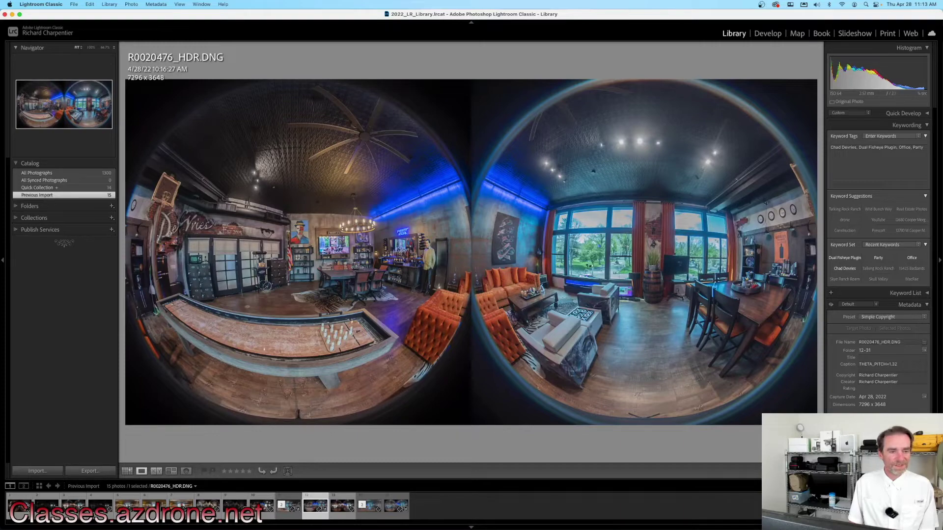
{"action": "key", "text": "Right"}
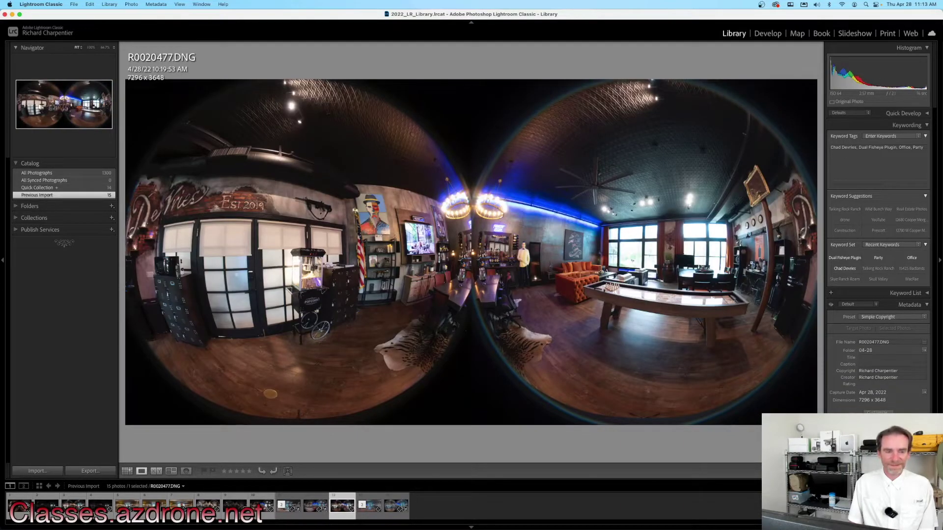
{"action": "key", "text": "Left"}
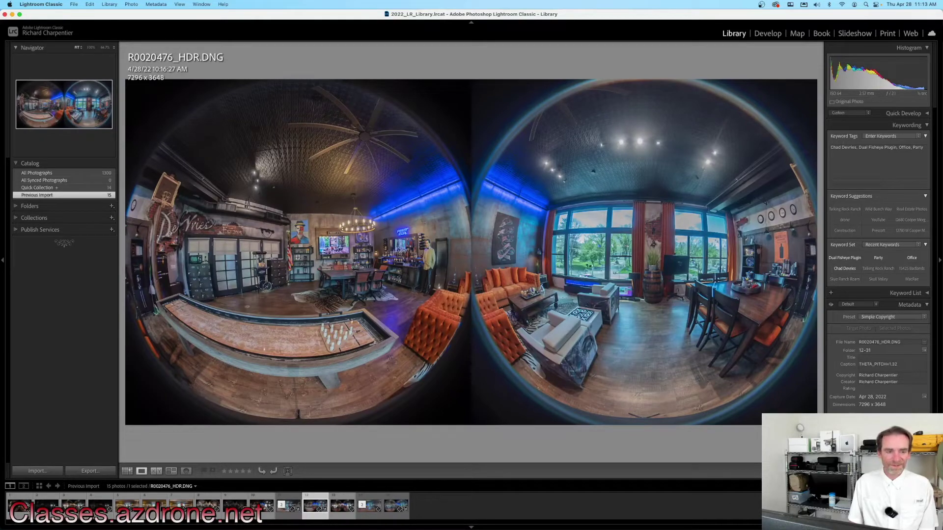
{"action": "key", "text": "Left"}
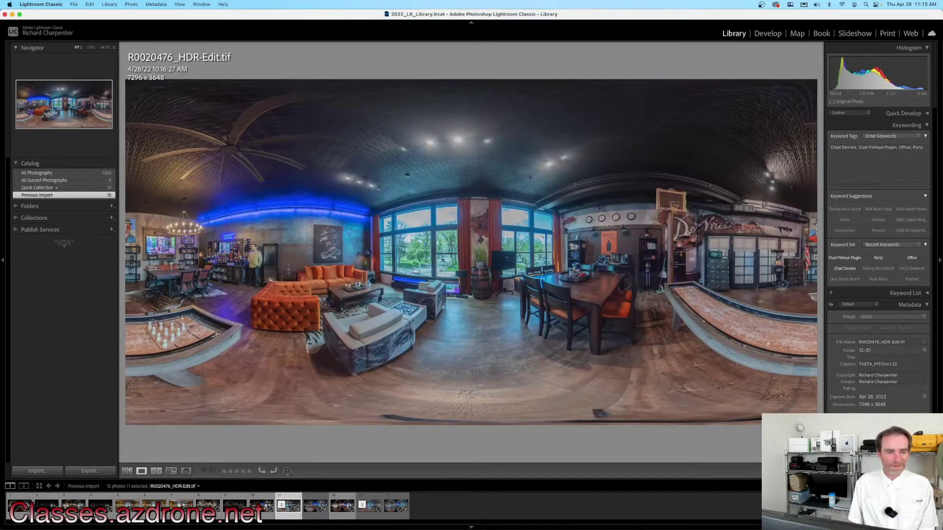
{"action": "key", "text": "Left"}
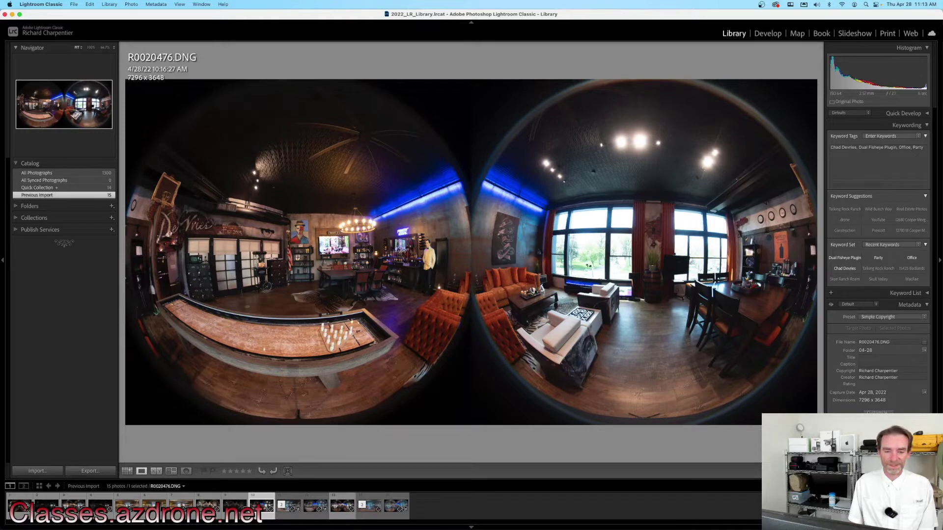
{"action": "key", "text": "Right"}
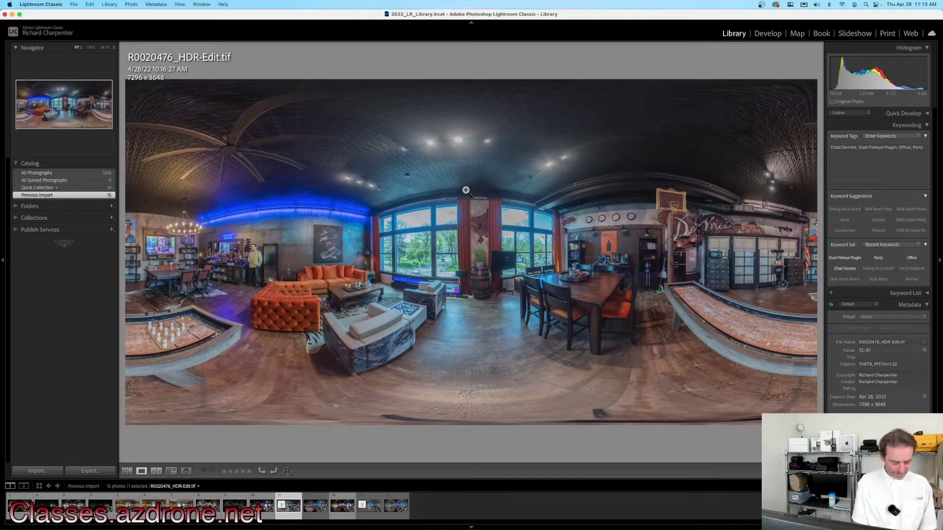
{"action": "key", "text": "super+shift+e"}
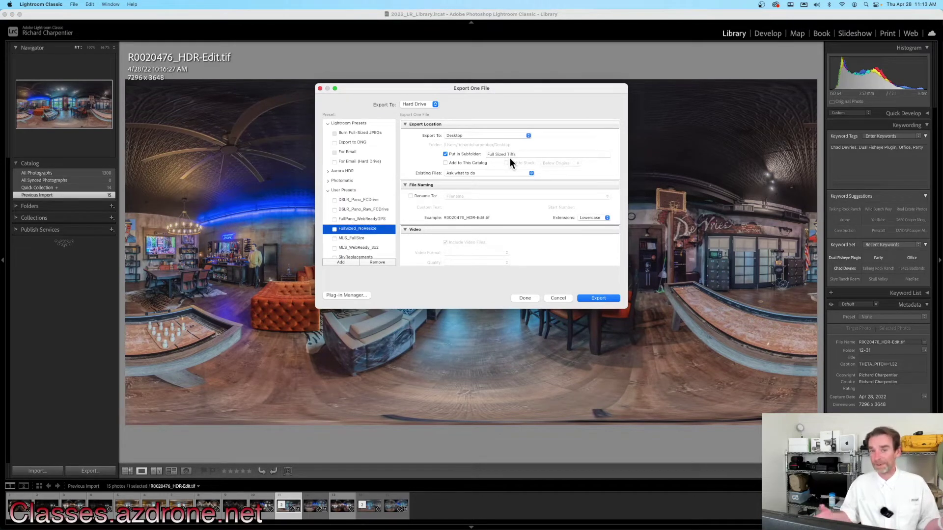
Export the stitched panorama with the FullSized_NoResize preset to the desktop Full Sized Tiffs folder
{"action": "left_click", "coordinate": [599, 298]}
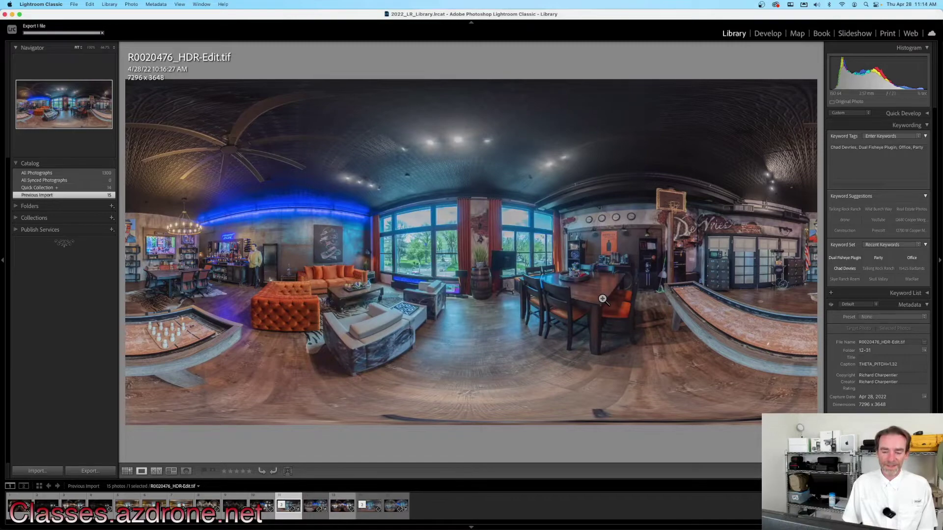
From the desktop Full Sized Tiffs folder, drag R0020476_HDR-Edit.tif onto Affinity Photo's Dock icon
{"action": "left_click", "coordinate": [12, 14]}
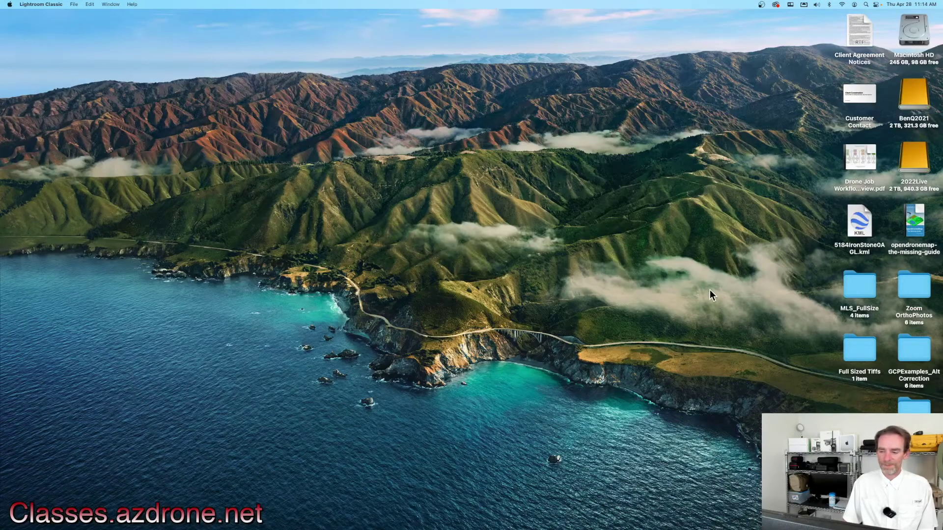
{"action": "left_click", "coordinate": [709, 290]}
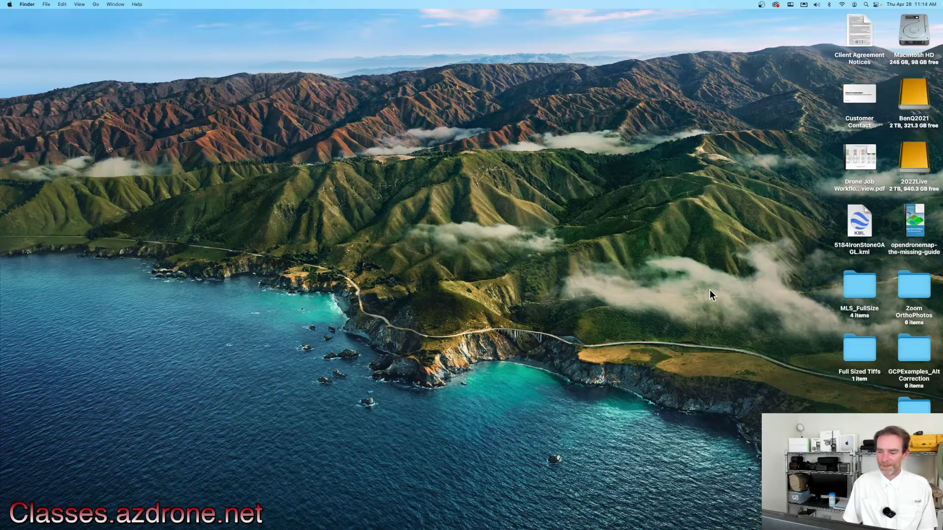
{"action": "double_click", "coordinate": [856, 348]}
{"action": "left_click_drag", "start_coordinate": [435, 107], "coordinate": [394, 69]}
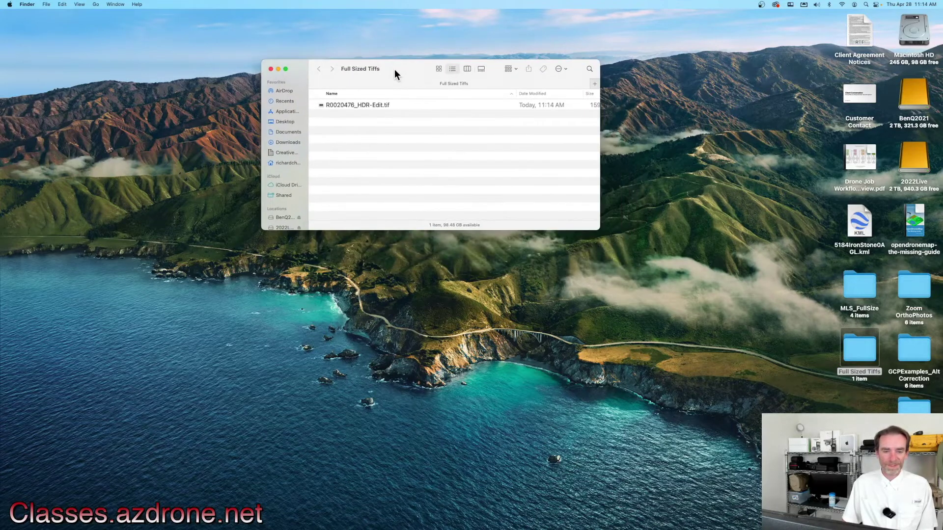
{"action": "left_click", "coordinate": [359, 106]}
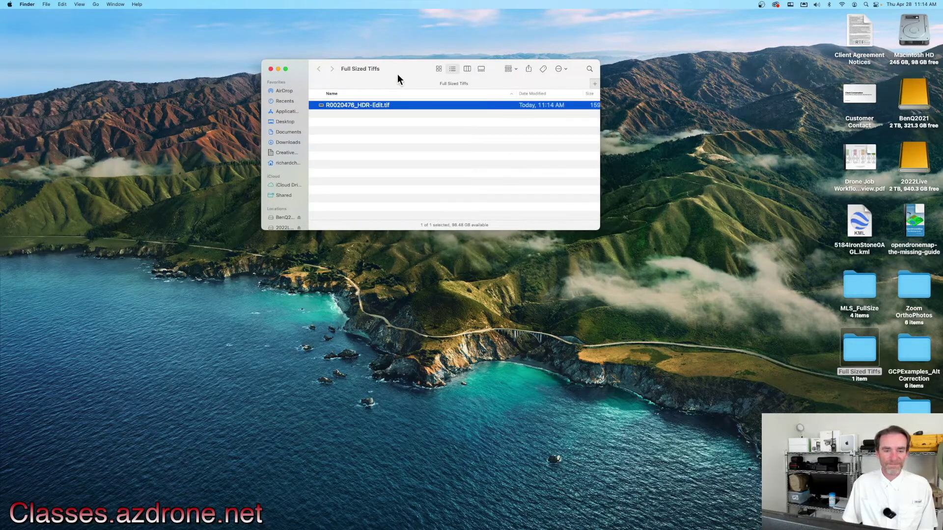
{"action": "left_click_drag", "start_coordinate": [348, 104], "coordinate": [372, 512]}
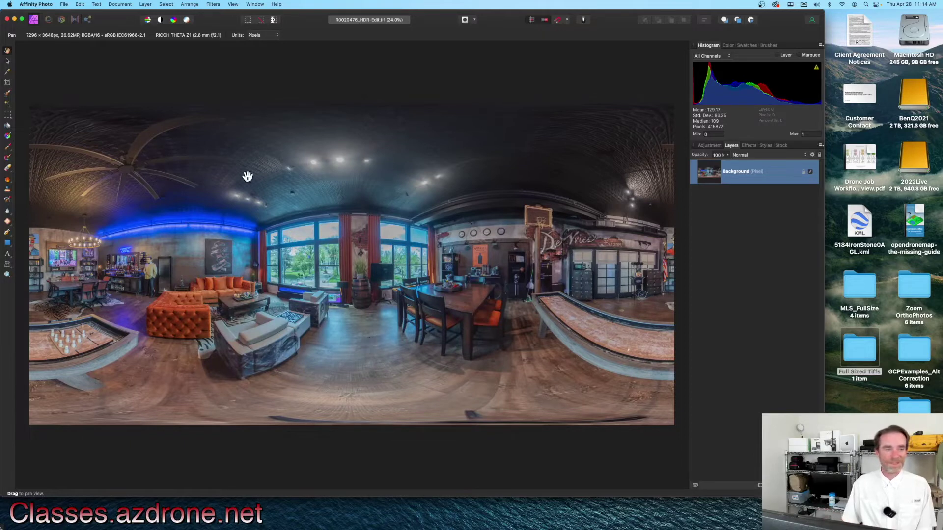
Apply Layer > Live Projection > Equirectangular Projection to the panorama layer
{"action": "left_click", "coordinate": [145, 5]}
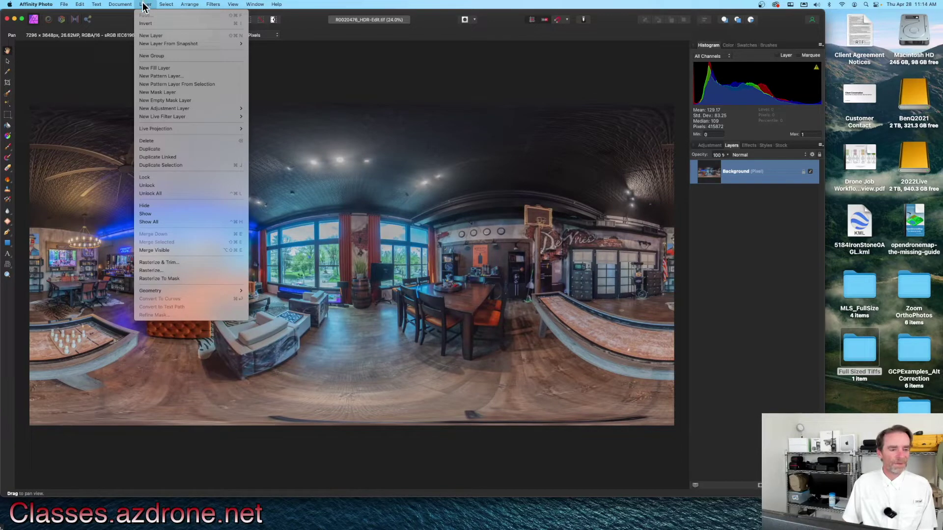
{"action": "mouse_move", "coordinate": [197, 129]}
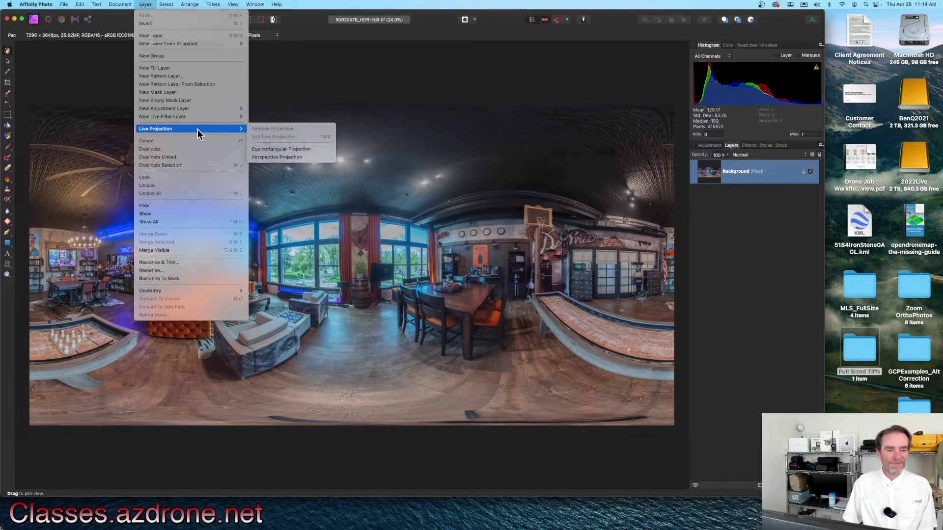
{"action": "left_click", "coordinate": [284, 149]}
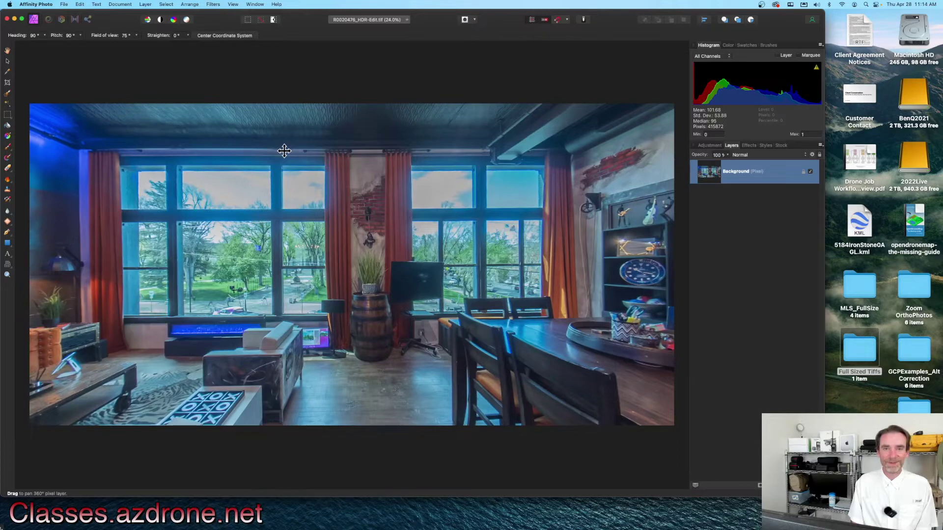
Rotate the 360° view past the sofa, bar and windows, then down to the nadir
{"action": "left_click_drag", "start_coordinate": [490, 268], "coordinate": [335, 269]}
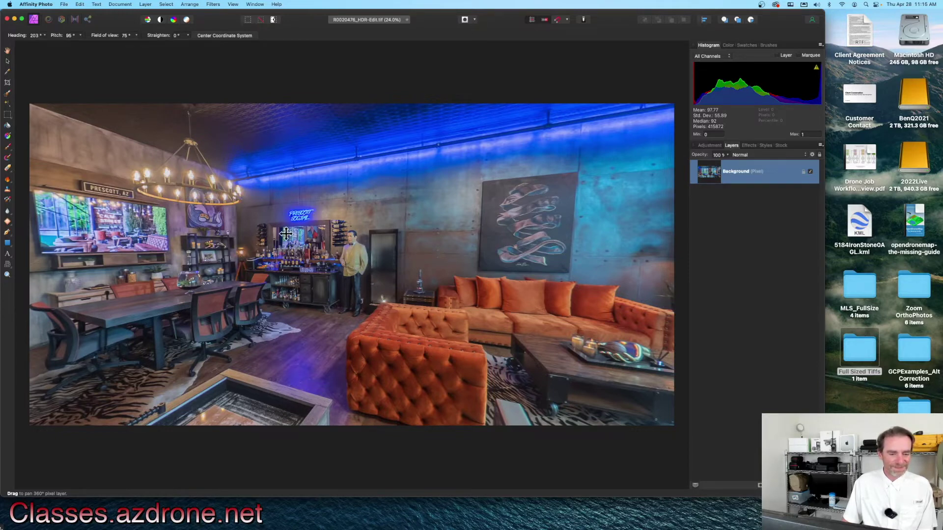
{"action": "mouse_move", "coordinate": [287, 237]}
{"action": "left_mouse_down"}
{"action": "mouse_move", "coordinate": [301, 235]}
{"action": "mouse_move", "coordinate": [271, 242]}
{"action": "left_mouse_up"}
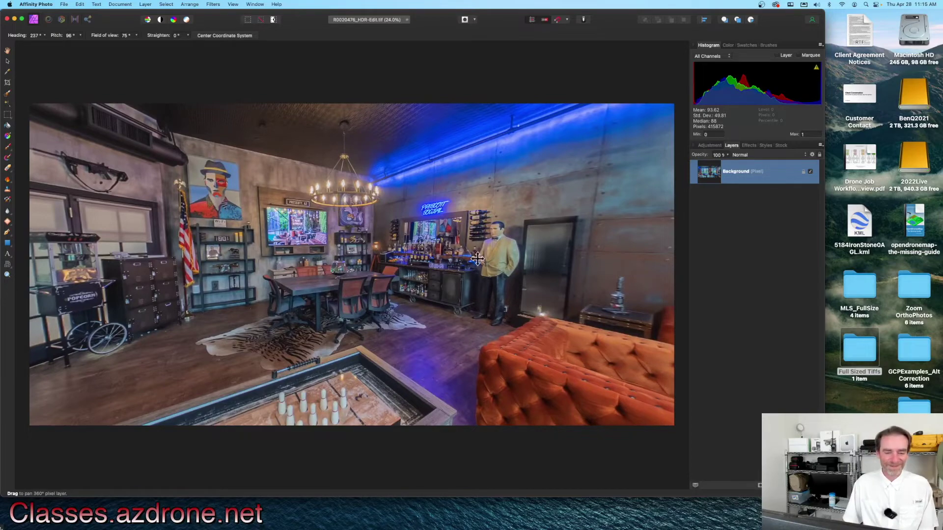
{"action": "left_click_drag", "start_coordinate": [425, 282], "coordinate": [611, 242]}
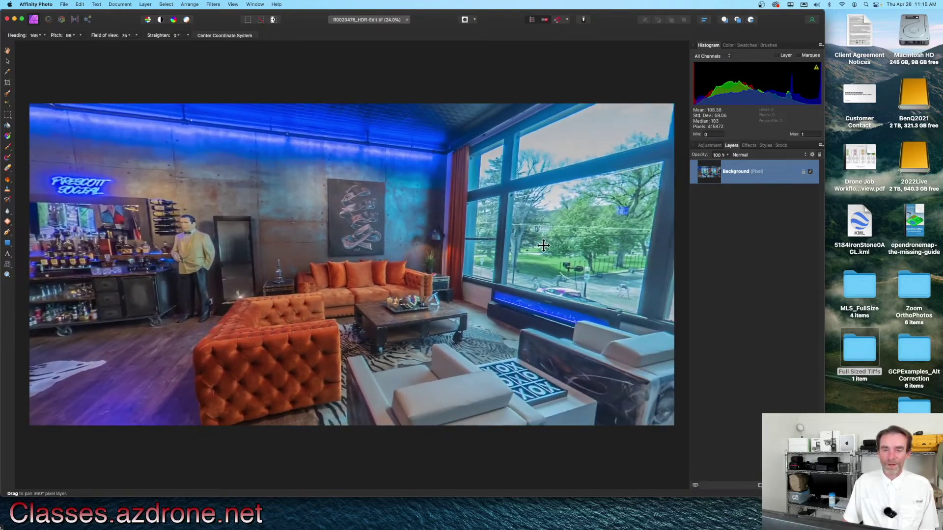
{"action": "left_click_drag", "start_coordinate": [545, 242], "coordinate": [575, 245]}
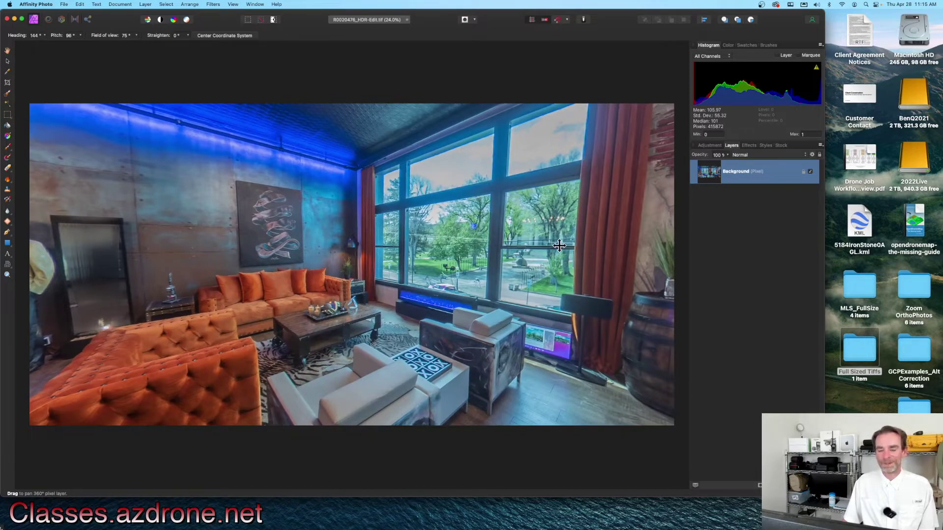
{"action": "left_click_drag", "start_coordinate": [567, 245], "coordinate": [555, 268]}
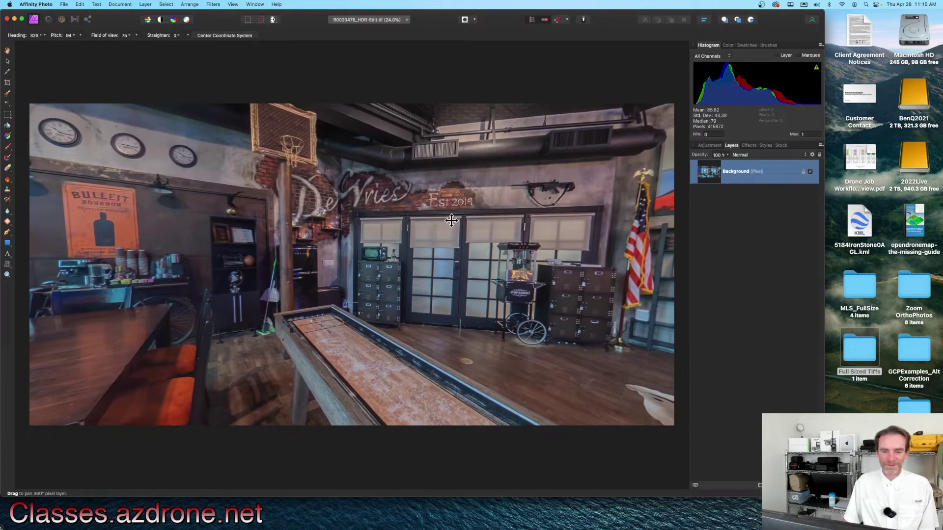
{"action": "left_click_drag", "start_coordinate": [506, 250], "coordinate": [368, 280]}
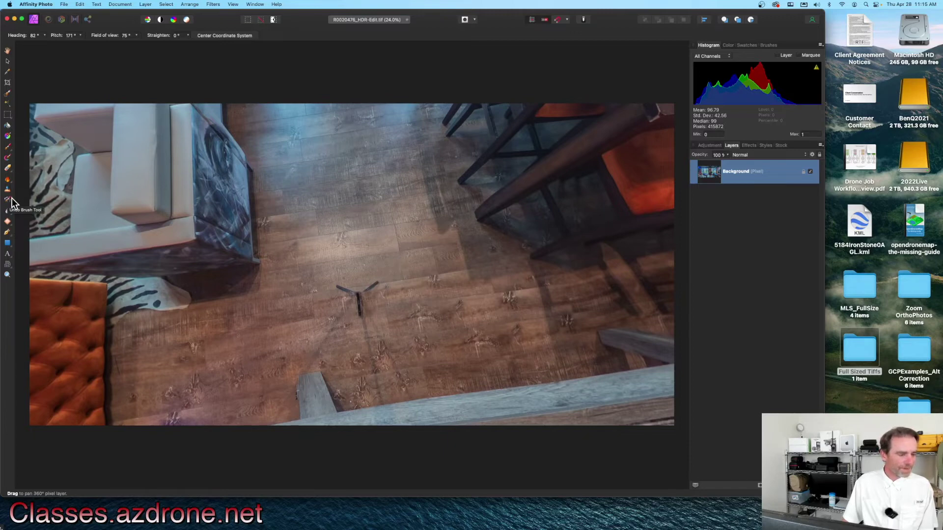
Paint out the drone arms on the wooden floor with the Inpainting Brush Tool
{"action": "left_click", "coordinate": [9, 226]}
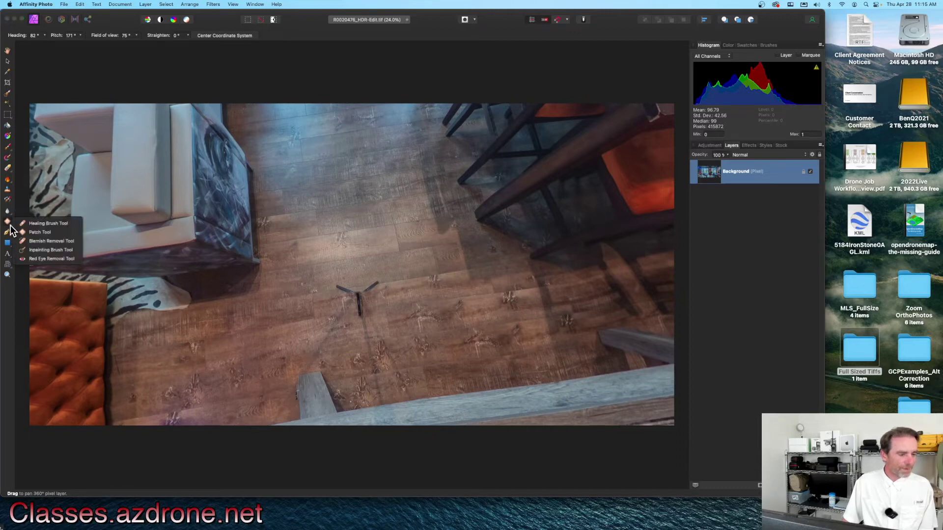
{"action": "left_click", "coordinate": [47, 250]}
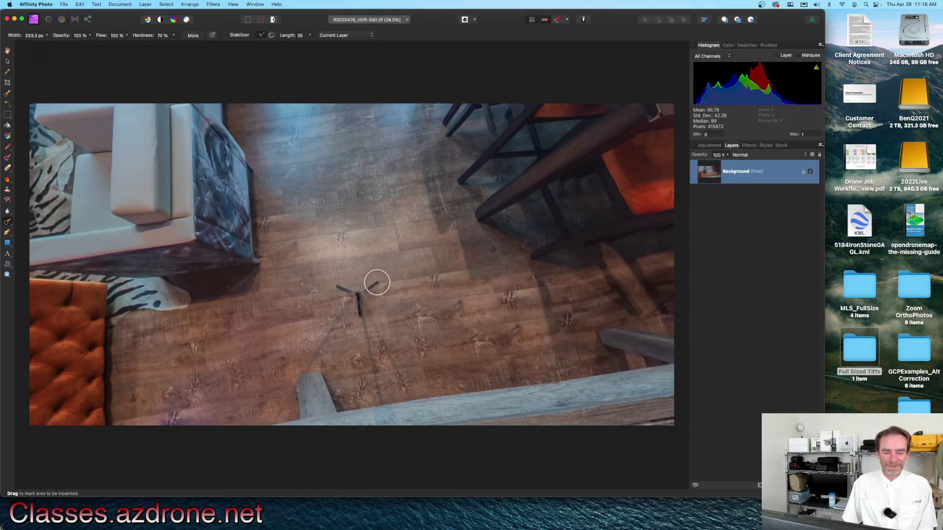
{"action": "mouse_move", "coordinate": [376, 282]}
{"action": "left_mouse_down"}
{"action": "mouse_move", "coordinate": [354, 298]}
{"action": "mouse_move", "coordinate": [340, 291]}
{"action": "mouse_move", "coordinate": [358, 312]}
{"action": "left_mouse_up"}
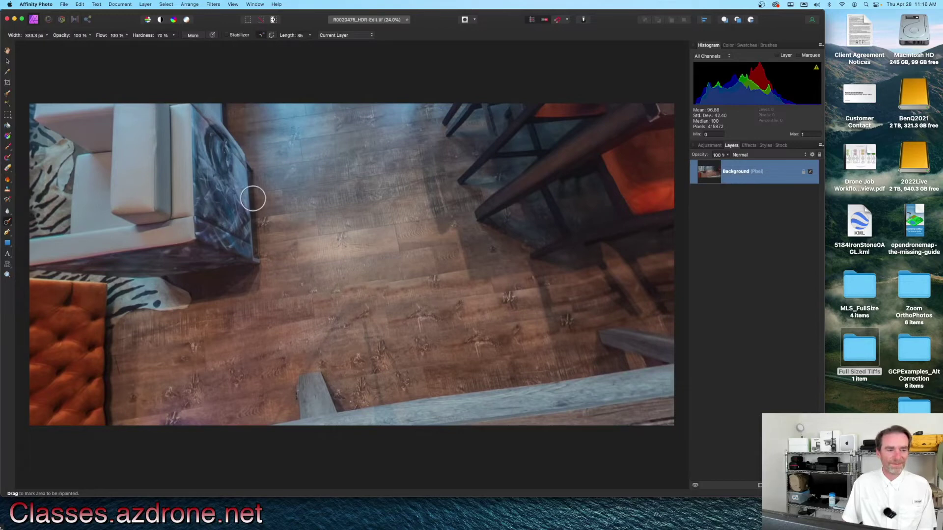
{"action": "left_click", "coordinate": [8, 61]}
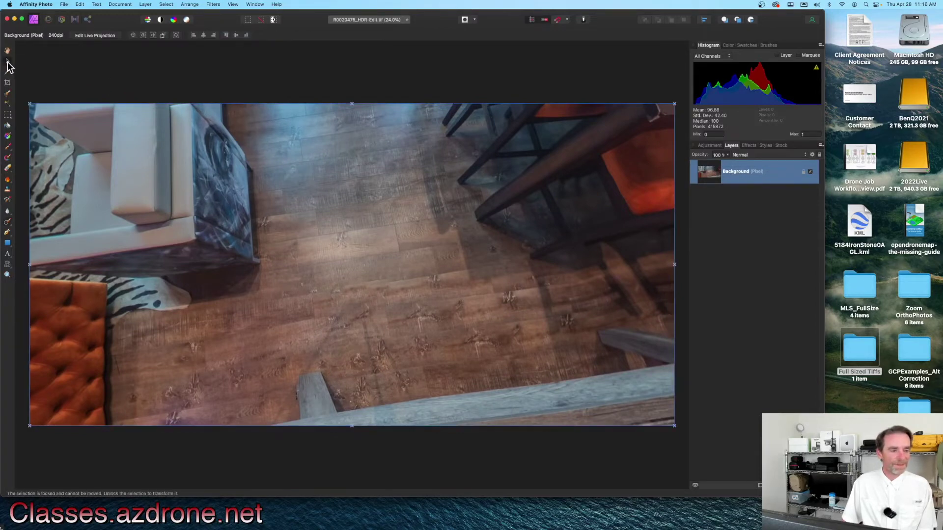
Remove the live projection to view the retouched panorama flat
{"action": "left_click", "coordinate": [145, 4]}
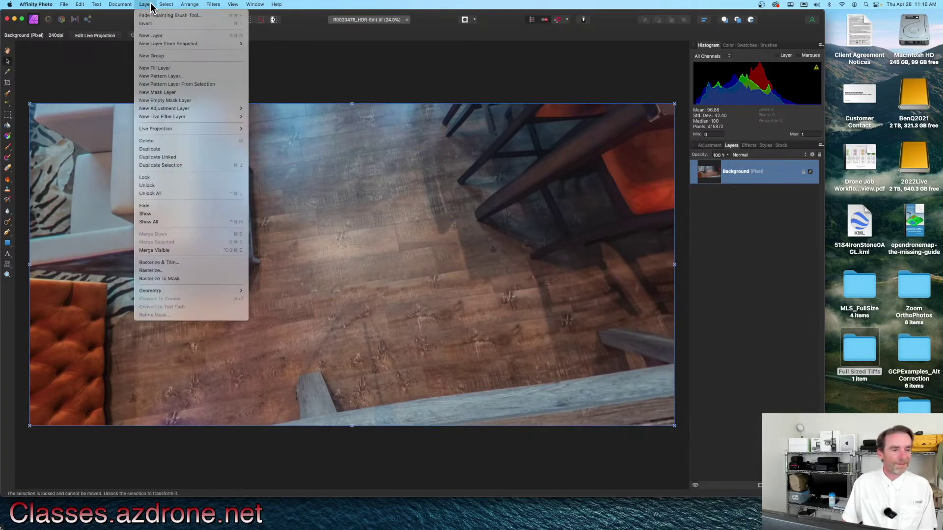
{"action": "mouse_move", "coordinate": [190, 129]}
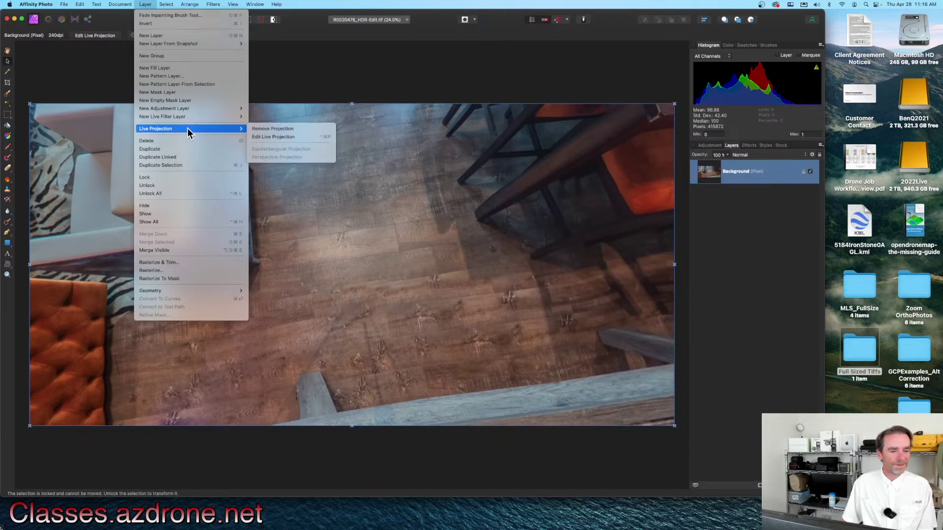
{"action": "left_click", "coordinate": [274, 130]}
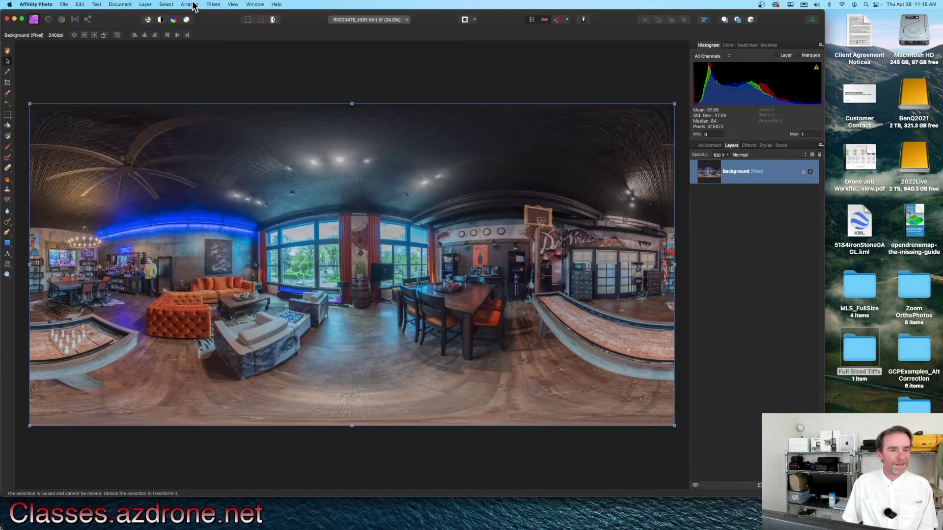
Reapply the equirectangular live projection and look around the restored room
{"action": "left_click", "coordinate": [149, 5]}
{"action": "mouse_move", "coordinate": [186, 129]}
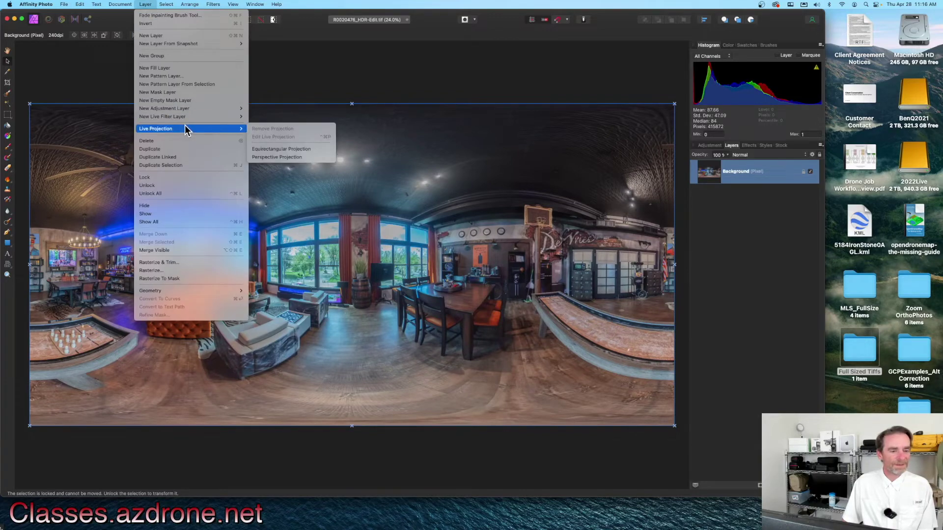
{"action": "left_click", "coordinate": [310, 149]}
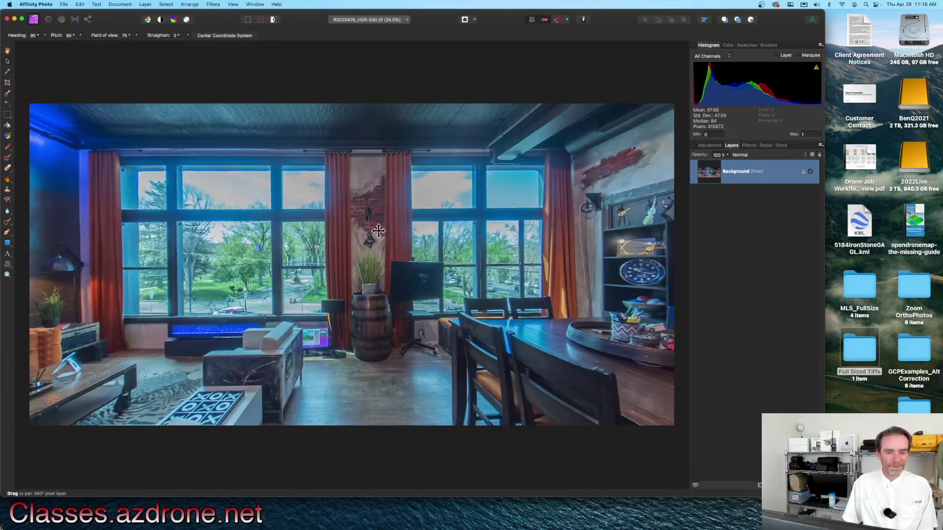
{"action": "left_click_drag", "start_coordinate": [412, 268], "coordinate": [542, 273]}
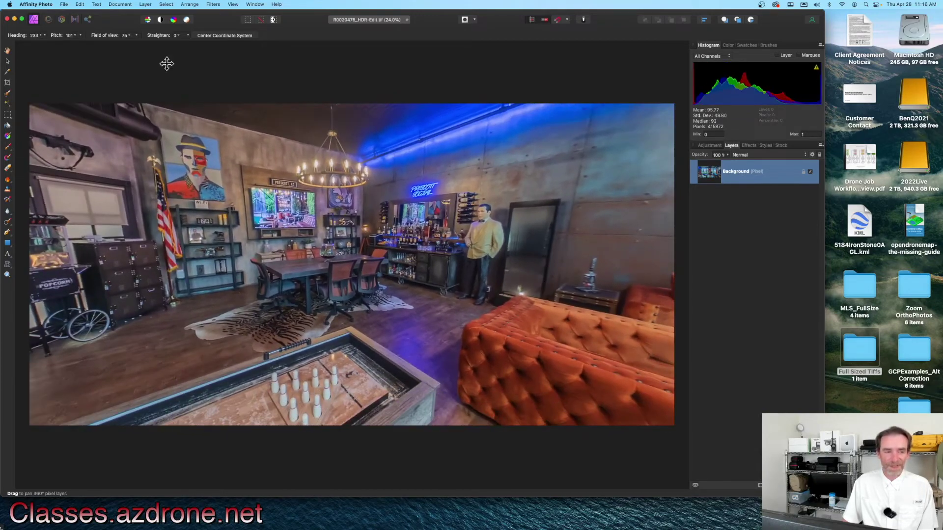
{"action": "left_click", "coordinate": [49, 4]}
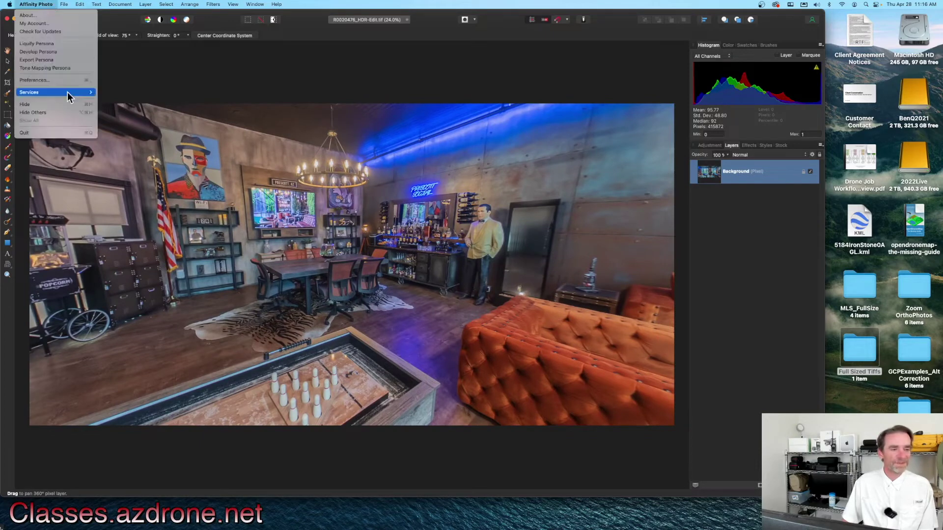
Quit Affinity Photo with Don't Save, close the Full Sized Tiffs window, and switch to Lightroom Classic
{"action": "left_click", "coordinate": [69, 132]}
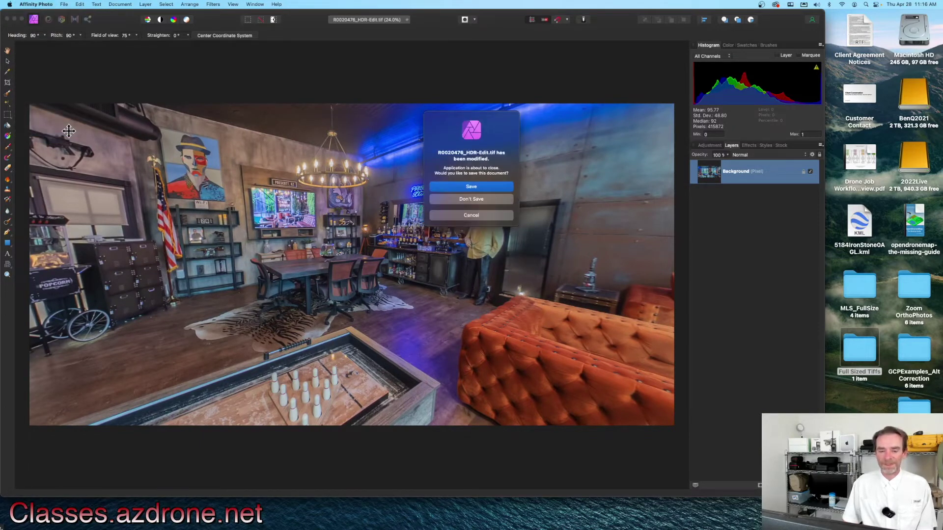
{"action": "left_click", "coordinate": [464, 199]}
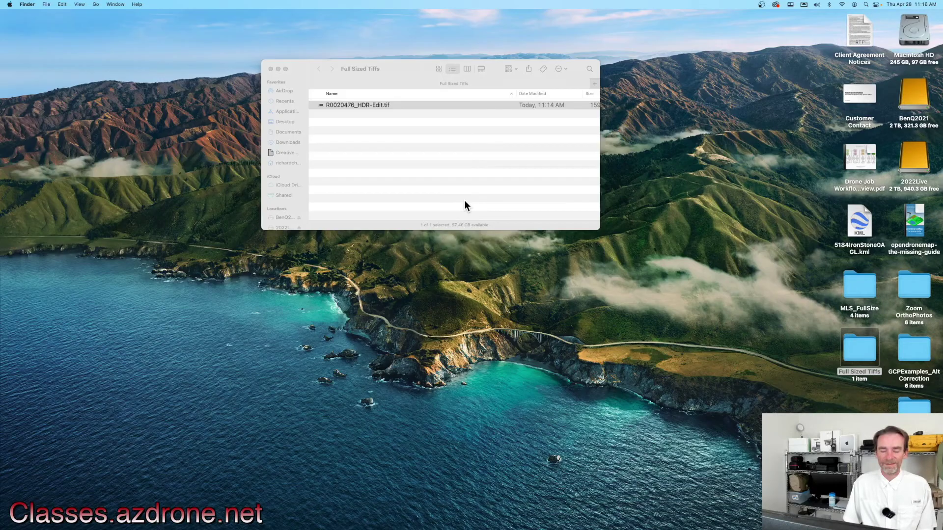
{"action": "left_click", "coordinate": [271, 69]}
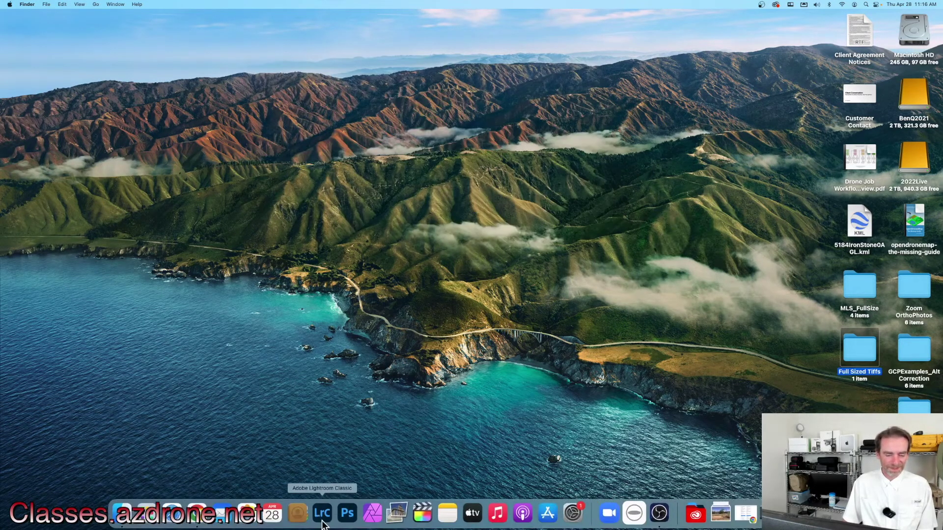
{"action": "left_click", "coordinate": [323, 524]}
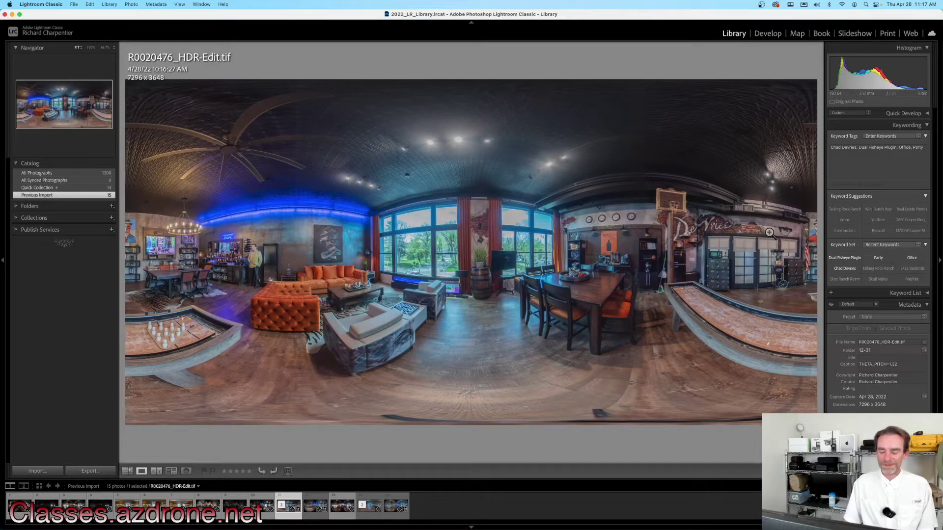
Switch to Grid view and open R0010998.JPG in Loupe view
{"action": "key", "text": "g"}
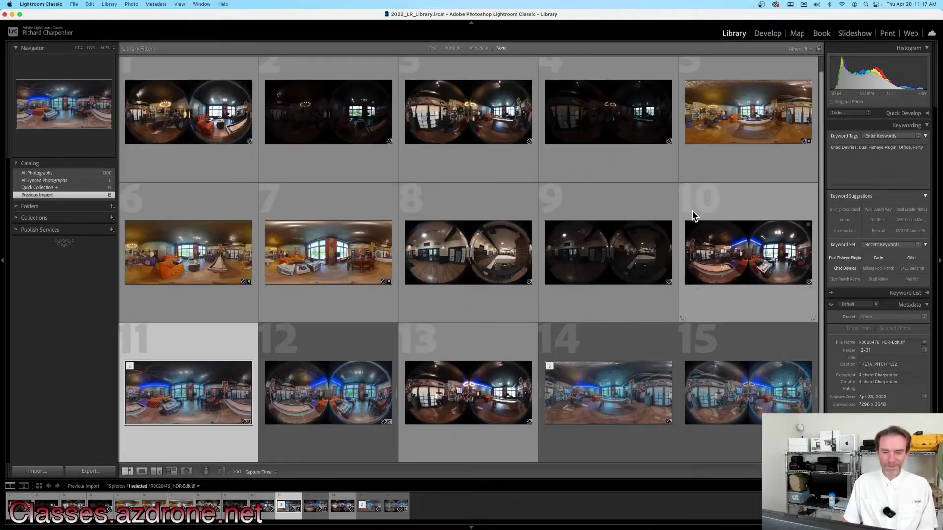
{"action": "scroll", "coordinate": [500, 334], "scroll_direction": "up", "scroll_amount": 1}
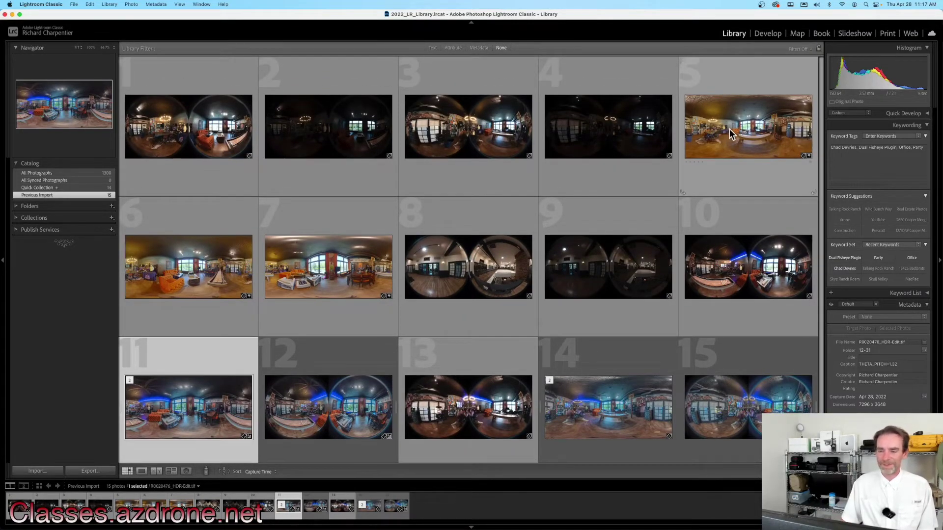
{"action": "double_click", "coordinate": [716, 131]}
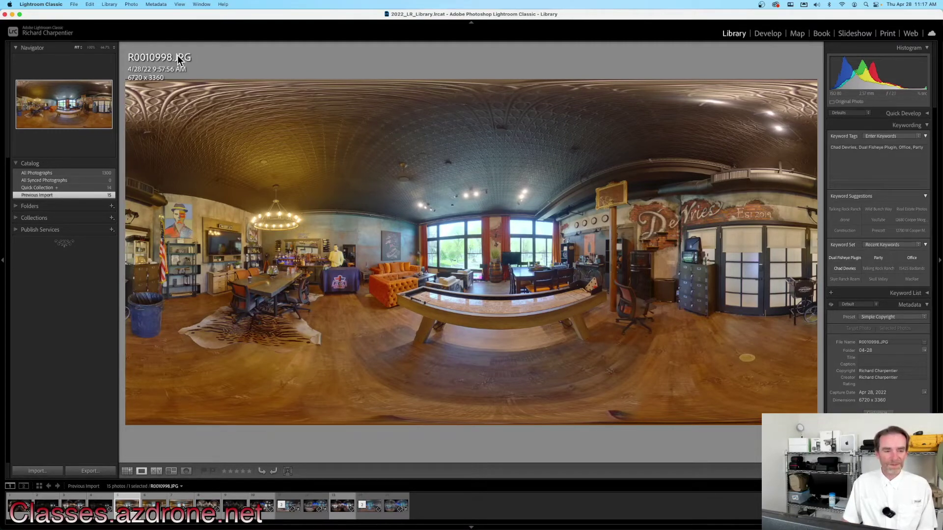
In Develop, set Highlights -100, Shadows +50, Whites +24 and Blacks -29 on R0010998.JPG
{"action": "key", "text": "d"}
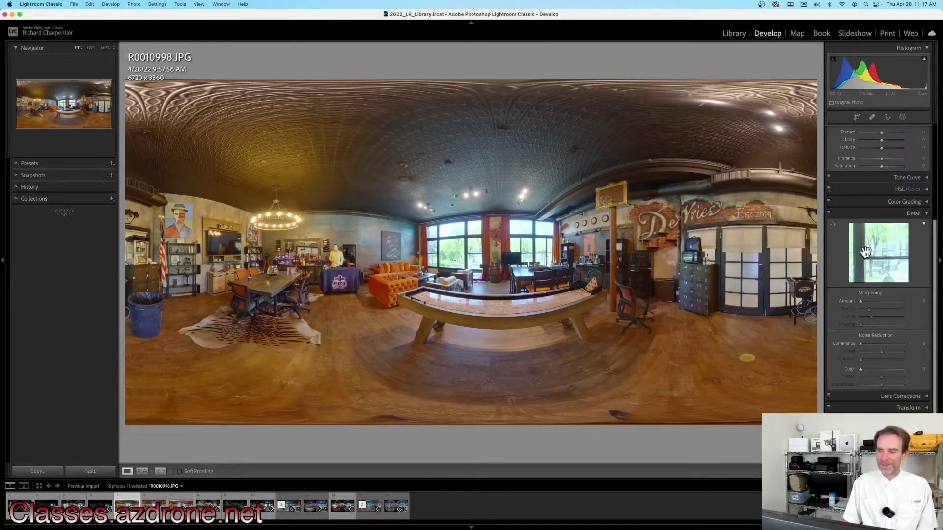
{"action": "scroll", "coordinate": [879, 204], "scroll_direction": "up", "scroll_amount": 5}
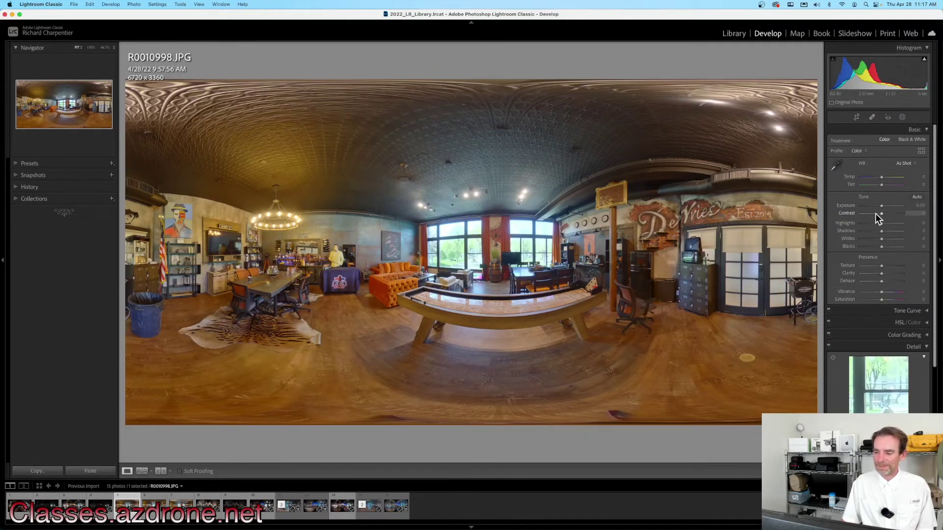
{"action": "left_click_drag", "start_coordinate": [875, 223], "coordinate": [858, 224]}
{"action": "left_click", "coordinate": [525, 247]}
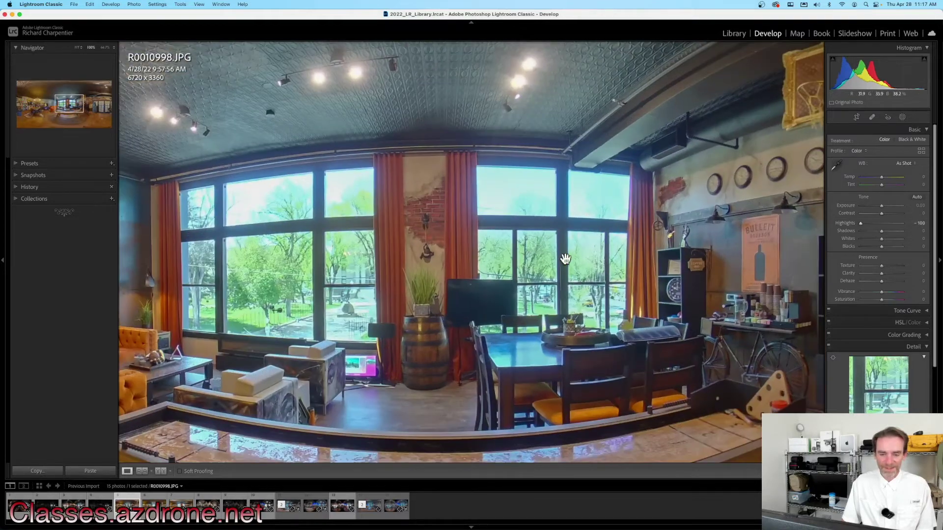
{"action": "left_click", "coordinate": [372, 212]}
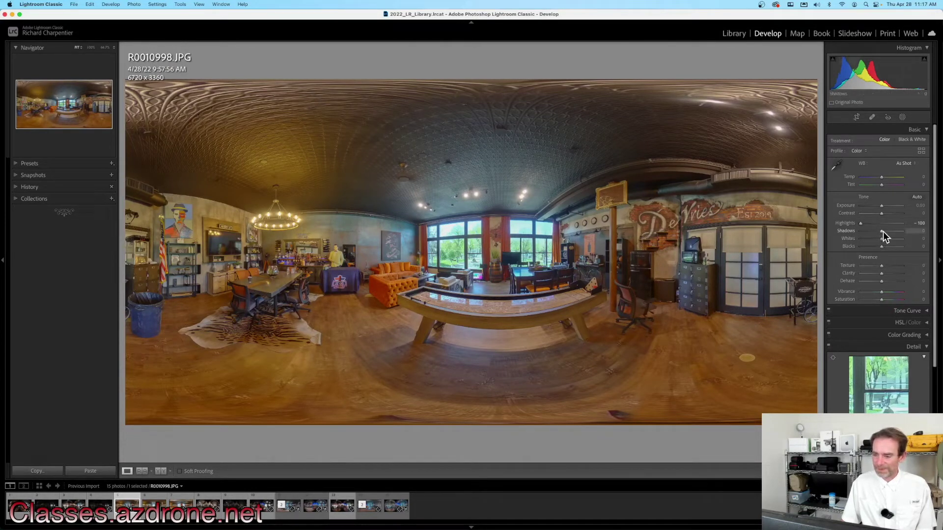
{"action": "mouse_move", "coordinate": [883, 232]}
{"action": "left_mouse_down"}
{"action": "mouse_move", "coordinate": [903, 231]}
{"action": "mouse_move", "coordinate": [864, 233]}
{"action": "mouse_move", "coordinate": [895, 233]}
{"action": "left_mouse_up"}
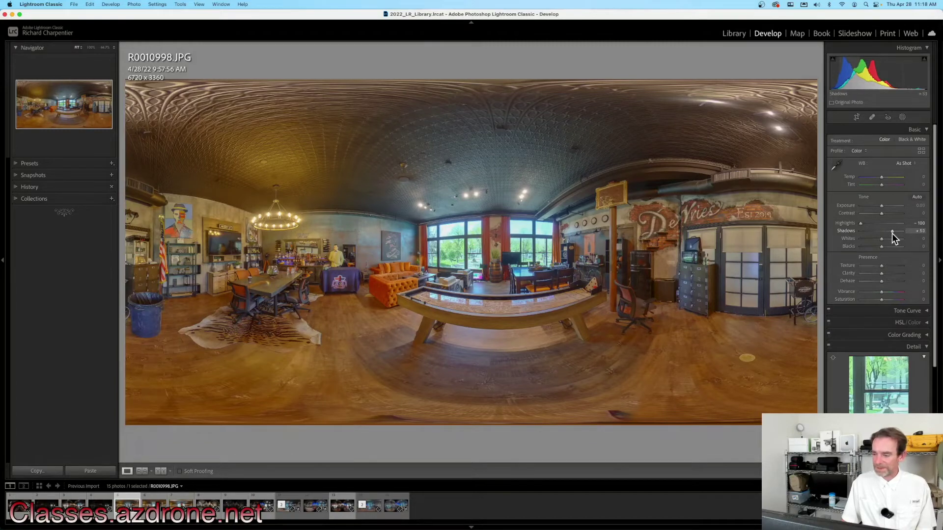
{"action": "left_click_drag", "start_coordinate": [846, 238], "coordinate": [847, 240]}
{"action": "double_click", "coordinate": [846, 245], "text": "shift"}
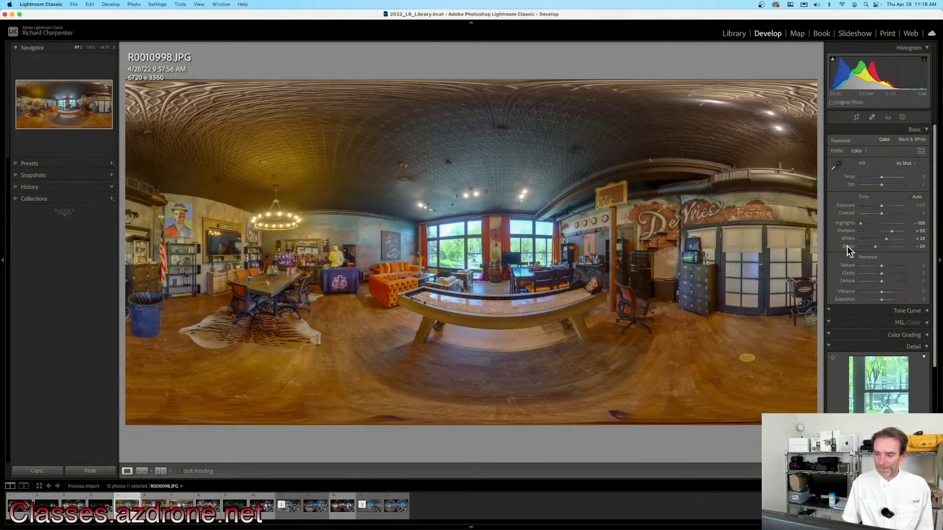
{"action": "left_click", "coordinate": [334, 254]}
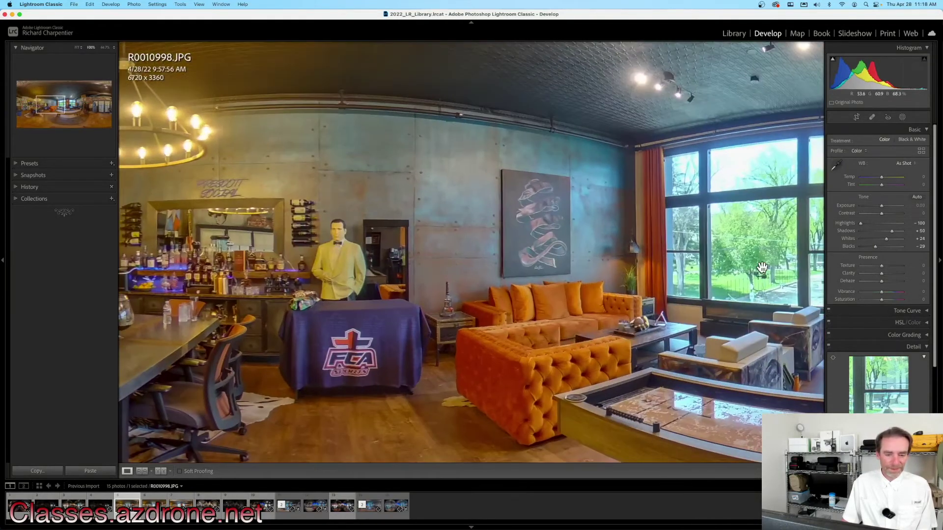
Sample white balance from the mannequin's white shirt, then nudge Temp to -29
{"action": "left_click", "coordinate": [836, 166]}
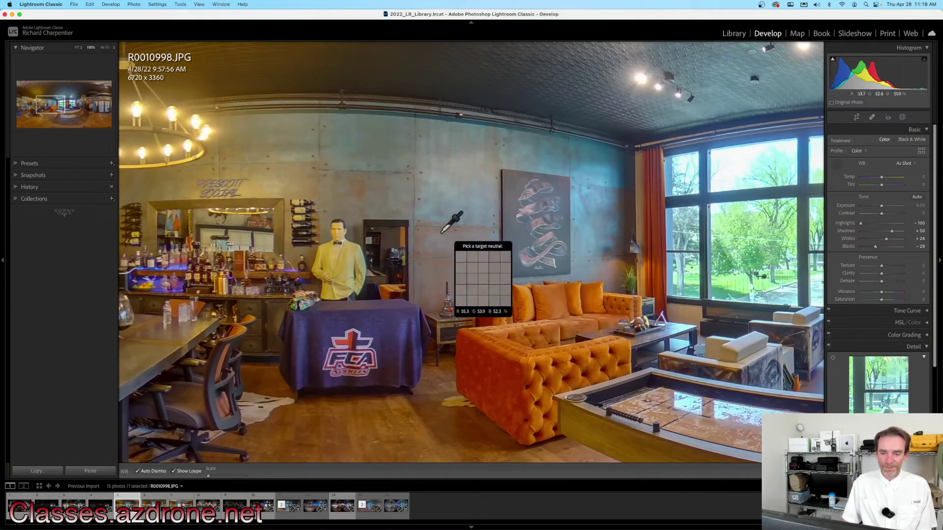
{"action": "left_click", "coordinate": [334, 253]}
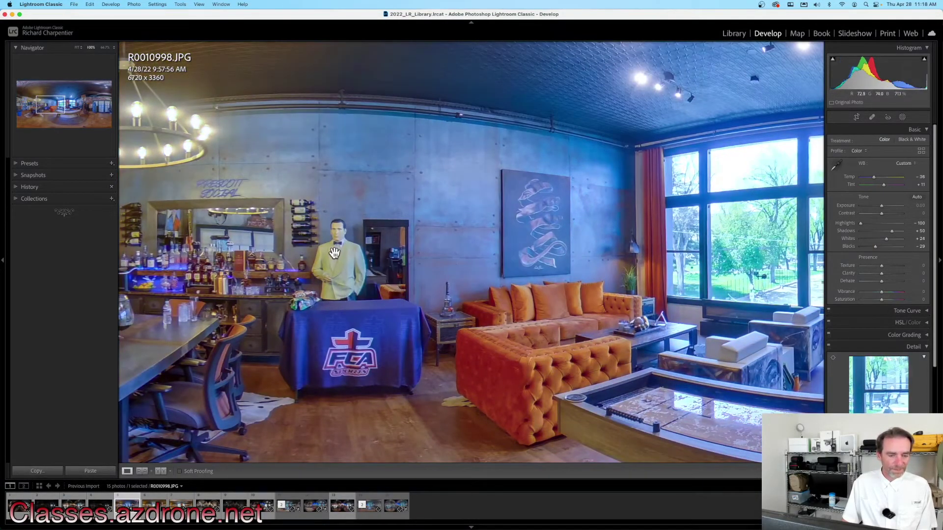
{"action": "left_click", "coordinate": [479, 261]}
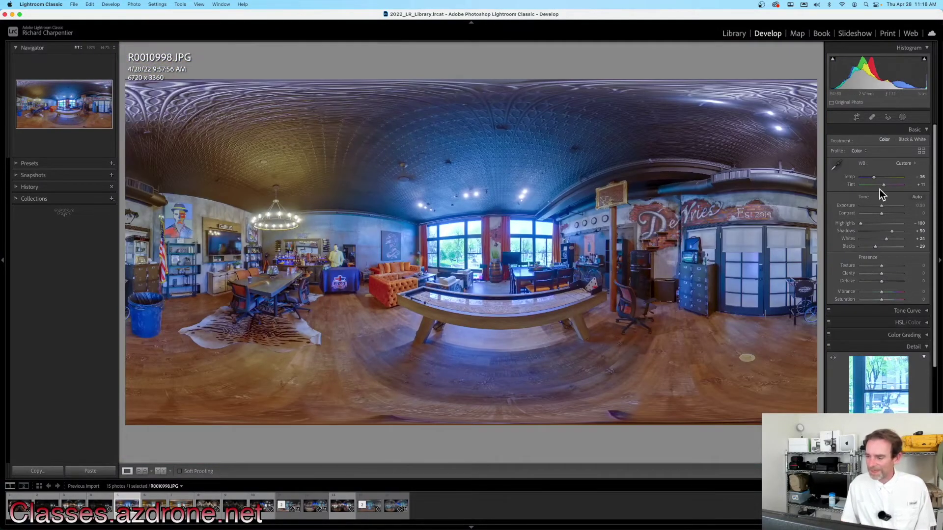
{"action": "left_click_drag", "start_coordinate": [873, 176], "coordinate": [875, 176]}
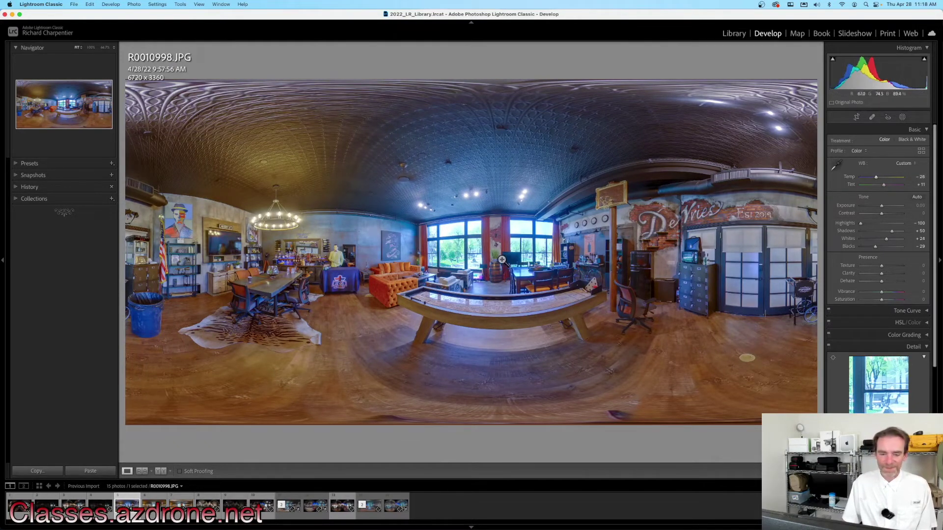
{"action": "left_click", "coordinate": [455, 243]}
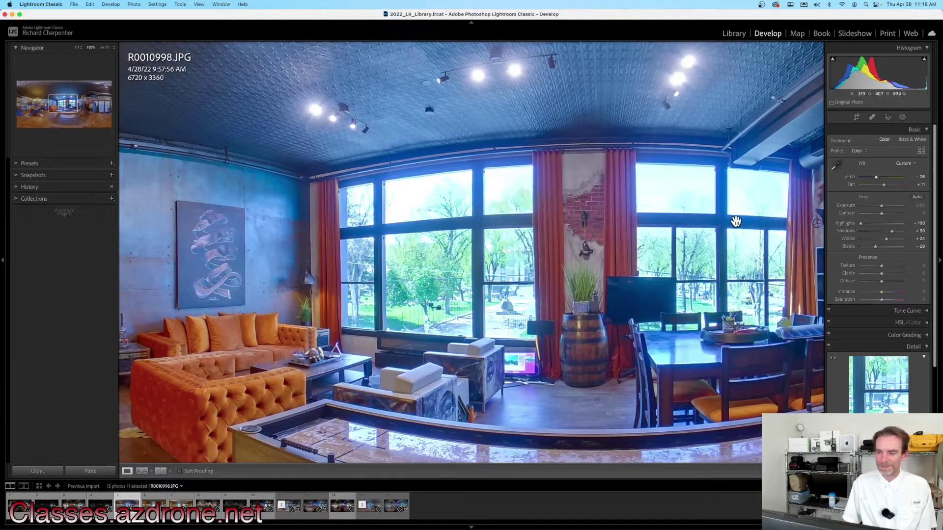
{"action": "left_click", "coordinate": [902, 118]}
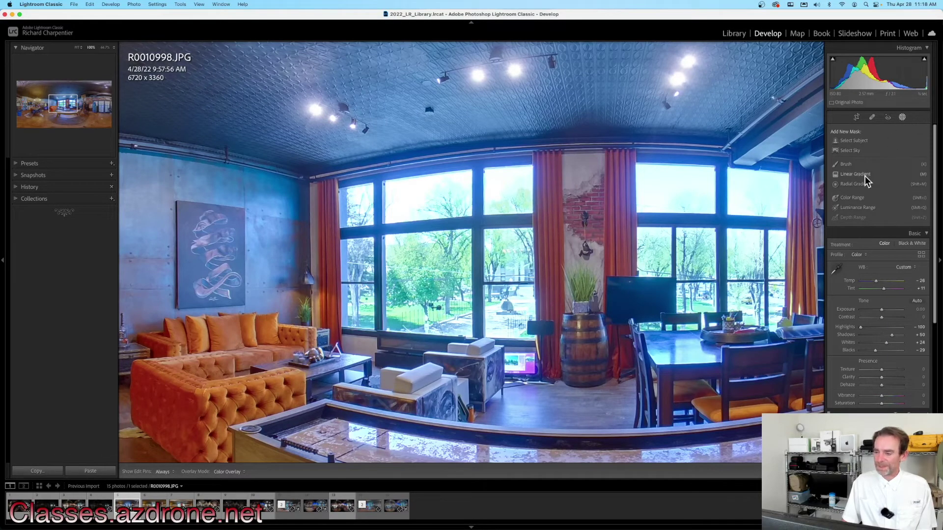
Add a brush mask with Highlights -100 over R0010998.JPG's bright upper windows
{"action": "left_click", "coordinate": [849, 165]}
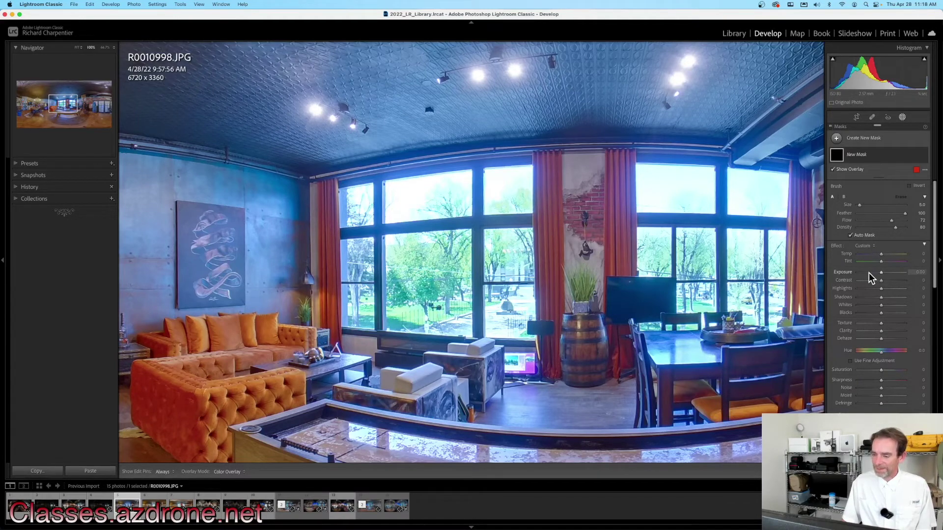
{"action": "left_click_drag", "start_coordinate": [861, 289], "coordinate": [856, 290]}
{"action": "scroll", "coordinate": [697, 193], "scroll_direction": "up", "scroll_amount": 3}
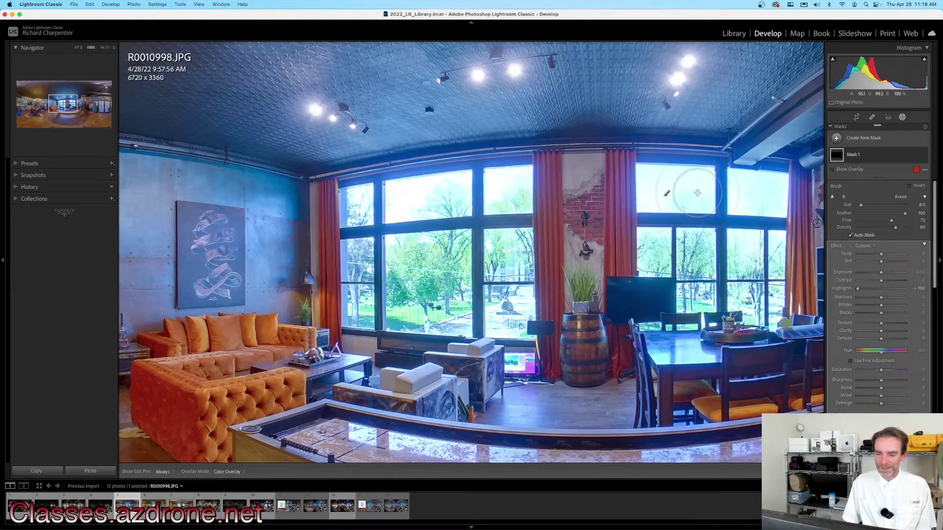
{"action": "key", "text": "h"}
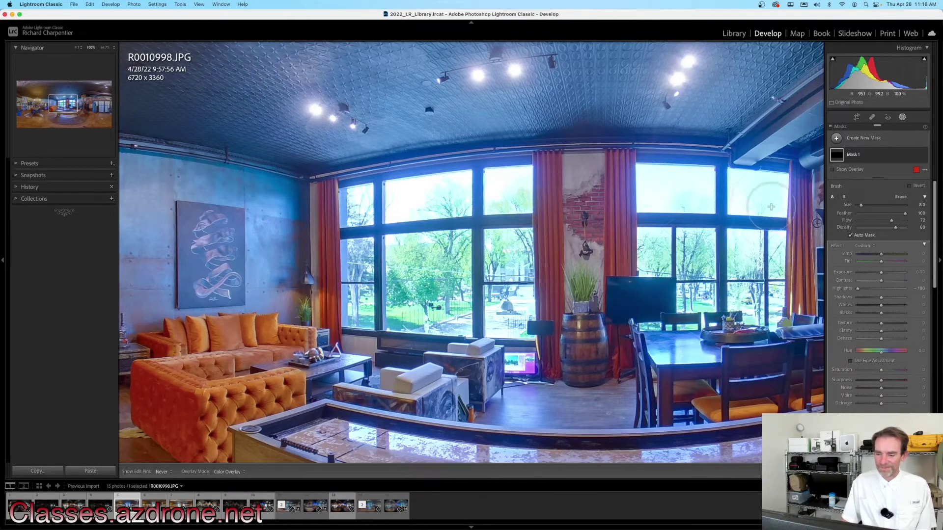
{"action": "key", "text": "h"}
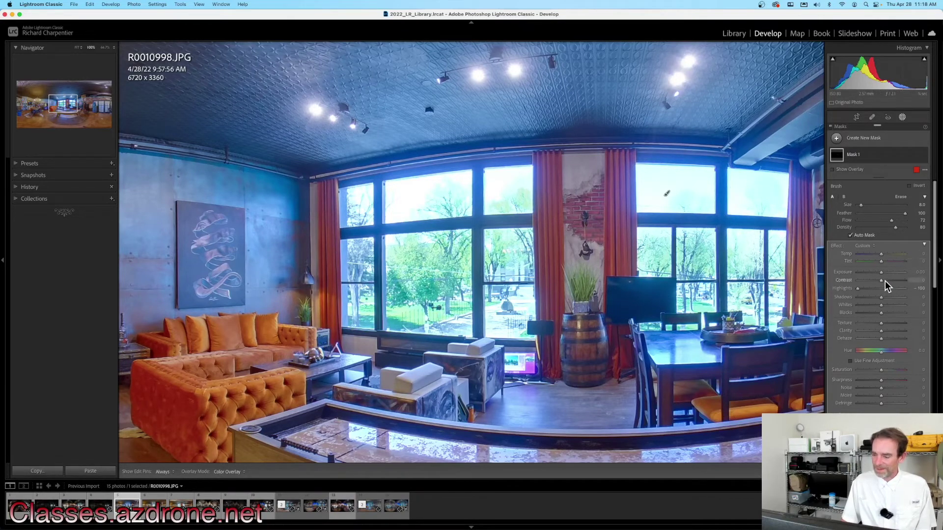
Try a lower mask exposure, revert it, and finish the window mask
{"action": "left_click_drag", "start_coordinate": [880, 273], "coordinate": [861, 276]}
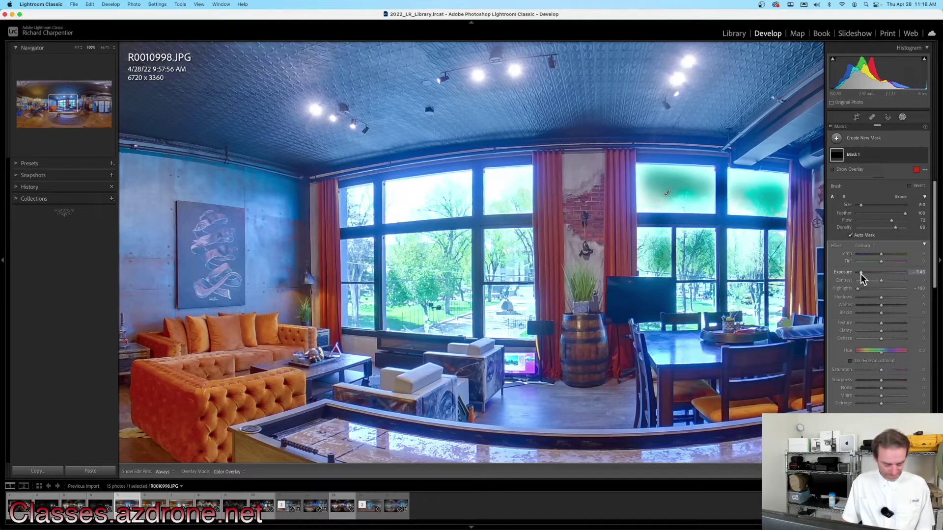
{"action": "key", "text": "super+z"}
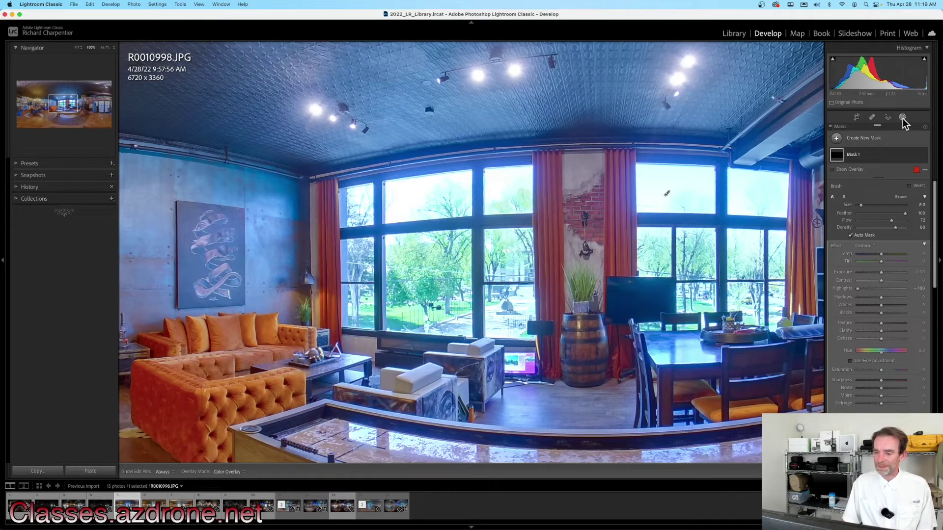
{"action": "mouse_move", "coordinate": [668, 196]}
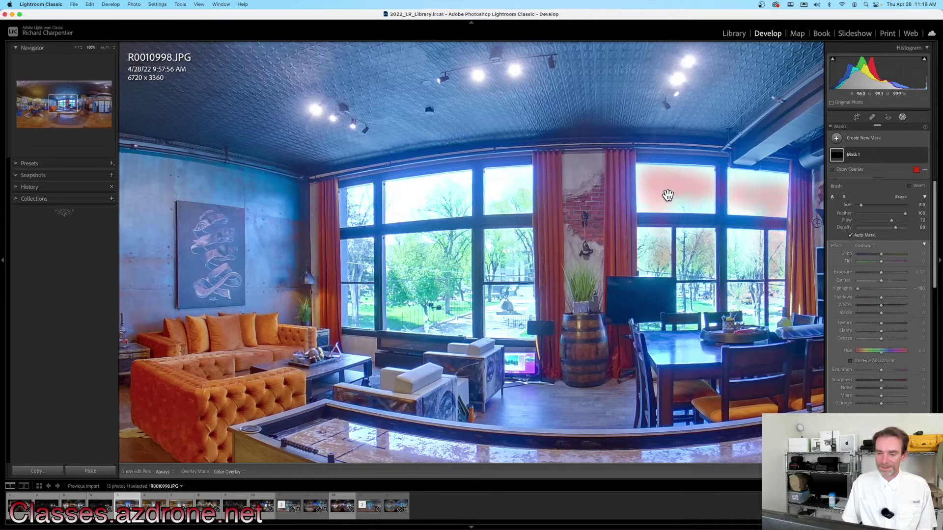
{"action": "key", "text": "Delete"}
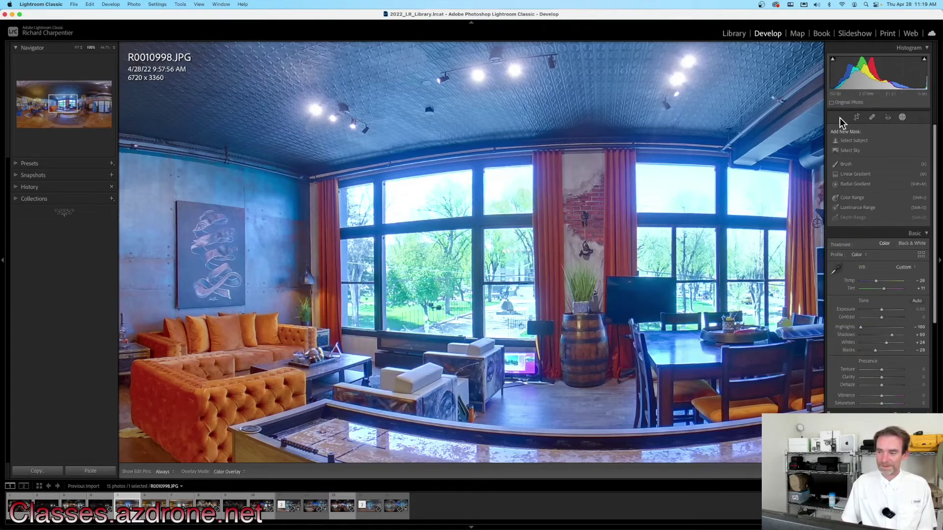
Leave Masking, fit the whole panorama in view, and advance to R0010999.JPG
{"action": "left_click", "coordinate": [902, 118]}
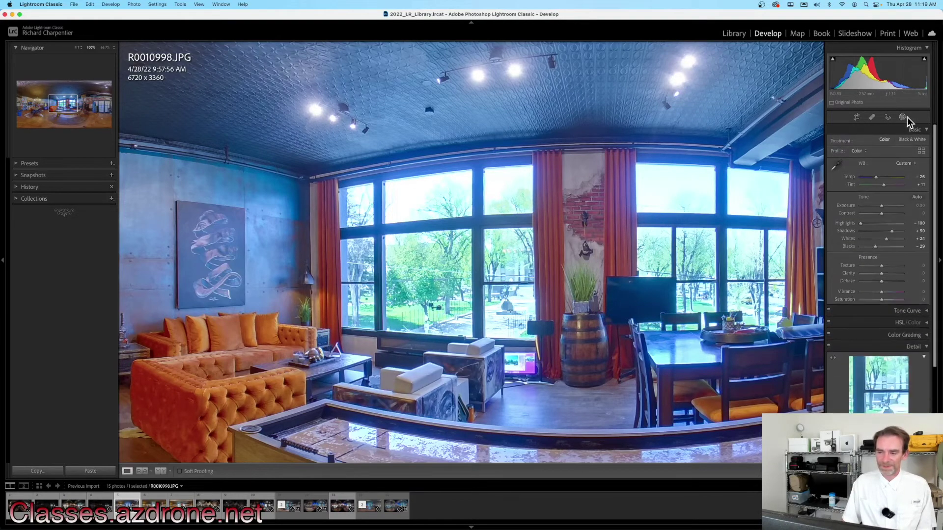
{"action": "left_click", "coordinate": [624, 265]}
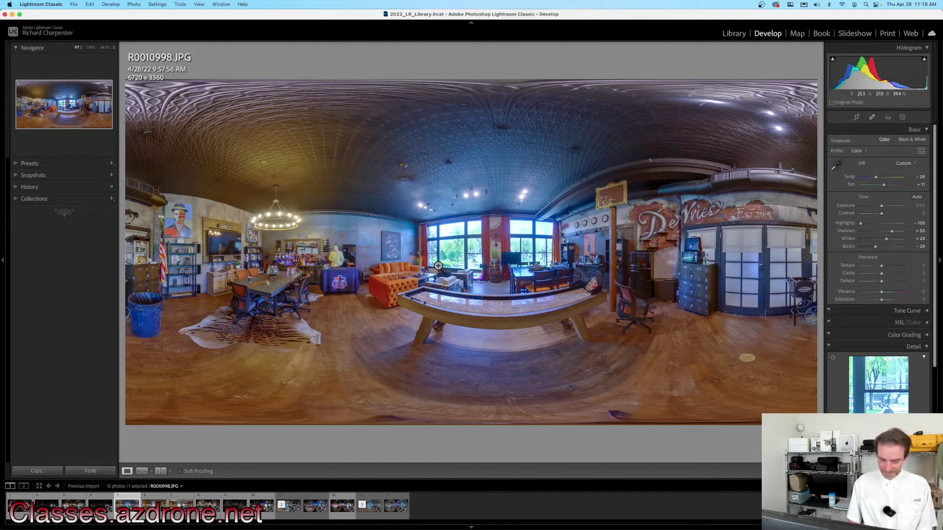
{"action": "key", "text": "Right"}
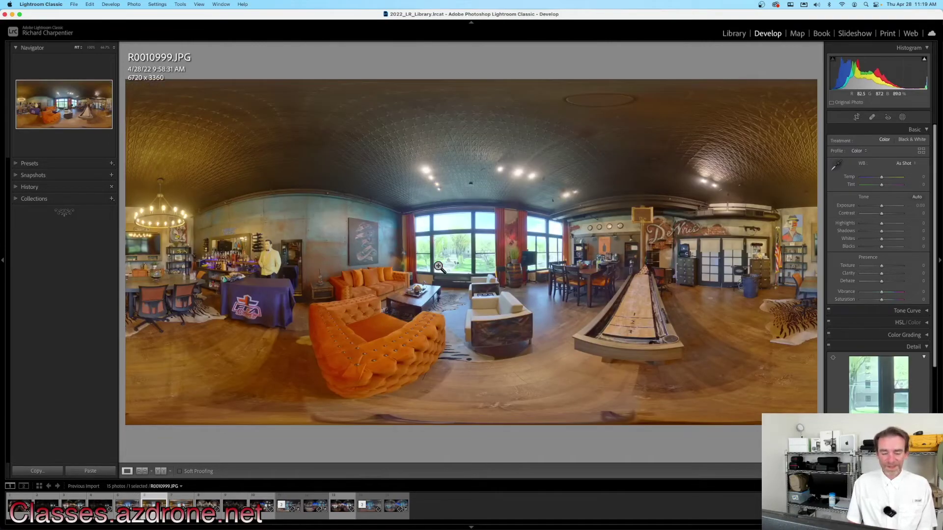
In the Basic panel, set Highlights -100, Shadows +52 and Blacks -48 on R0010999.JPG
{"action": "left_click", "coordinate": [860, 224]}
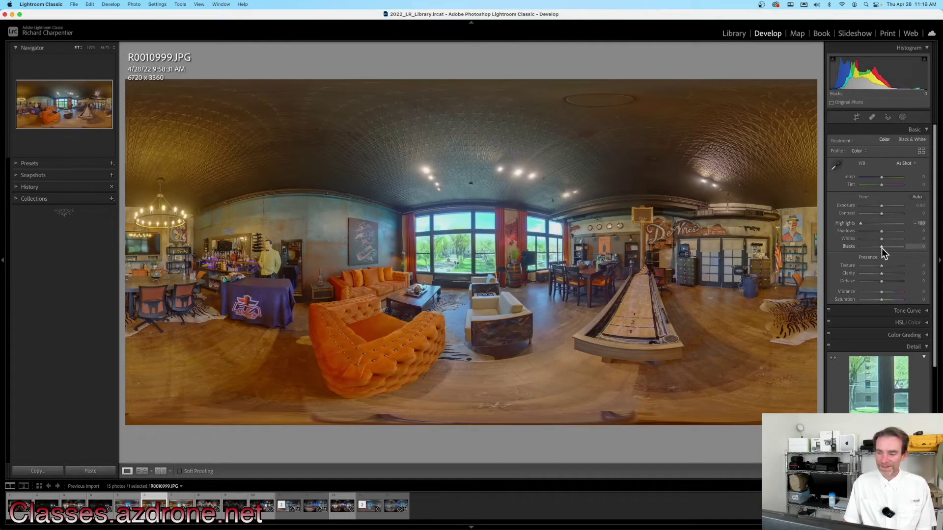
{"action": "left_click", "coordinate": [891, 232]}
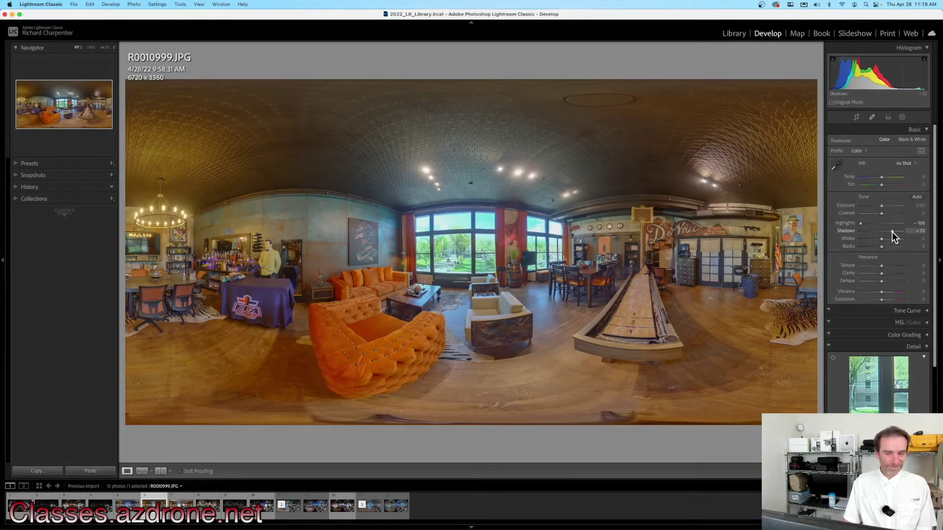
{"action": "double_click", "coordinate": [849, 246], "text": "shift"}
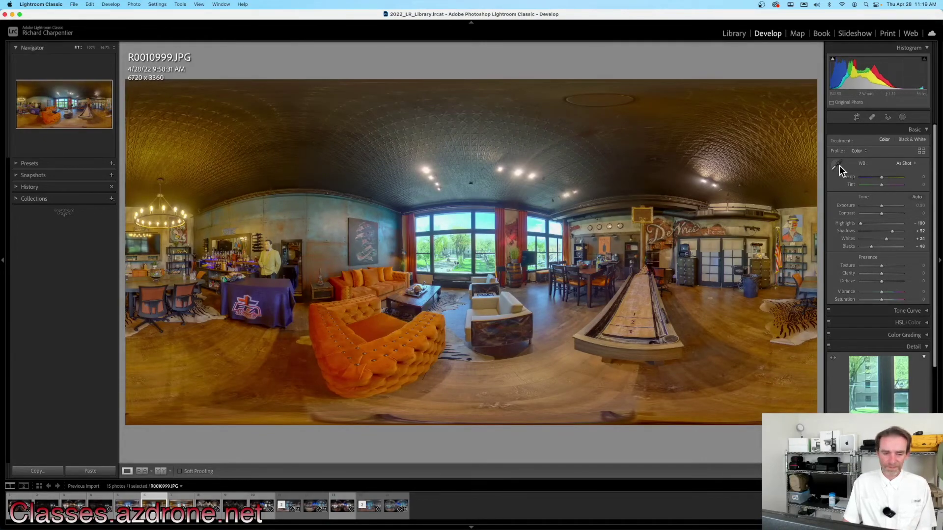
Sample white balance from the mannequin's white shirt (Temp -33, Tint +1), then show the Library grid
{"action": "key", "text": "z"}
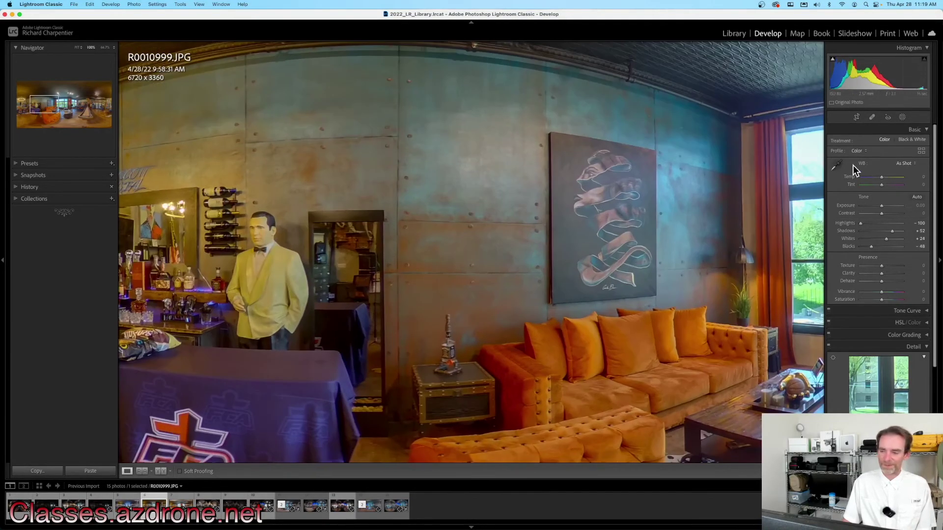
{"action": "left_click", "coordinate": [835, 166]}
{"action": "left_click", "coordinate": [259, 262]}
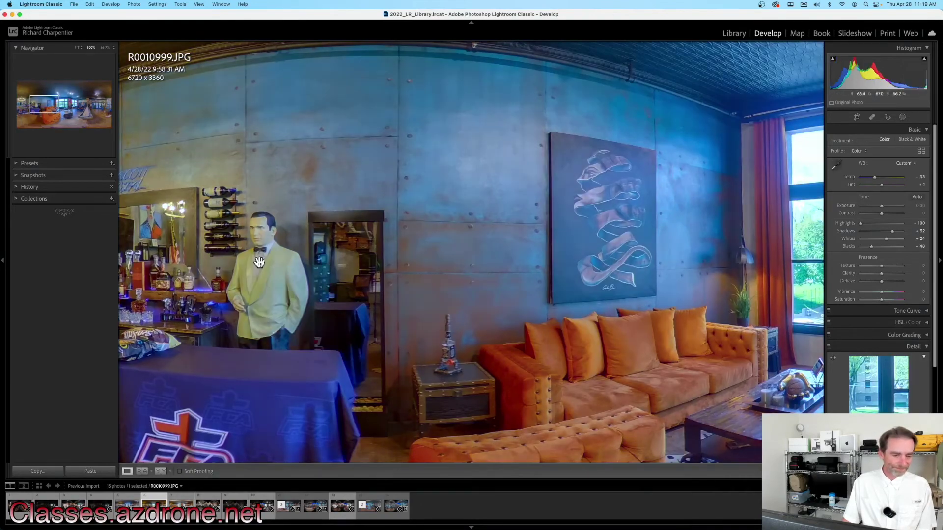
{"action": "left_click", "coordinate": [588, 284]}
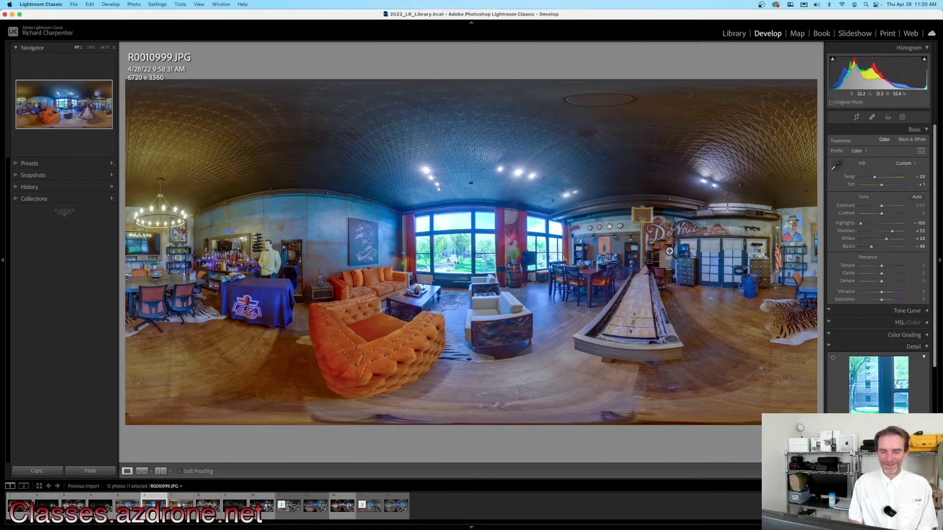
{"action": "key", "text": "g"}
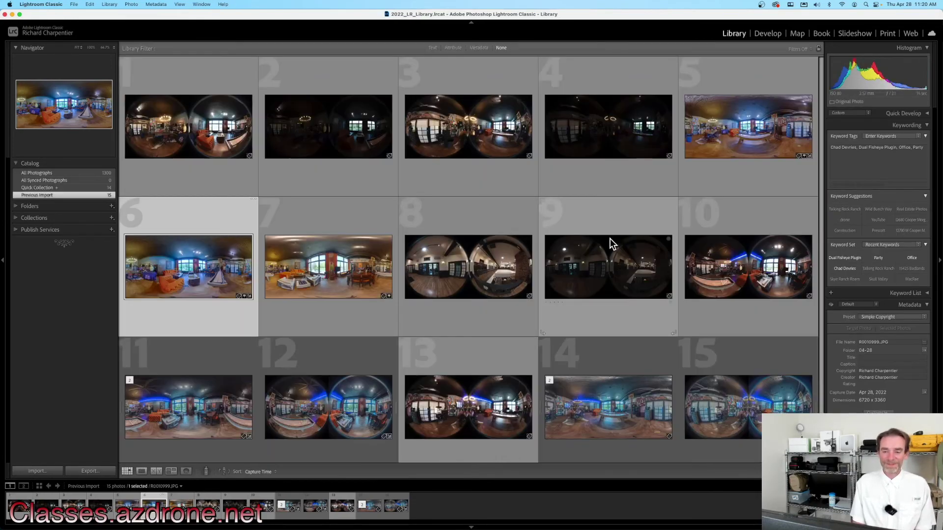
{"action": "scroll", "coordinate": [589, 243], "scroll_direction": "down", "scroll_amount": 1}
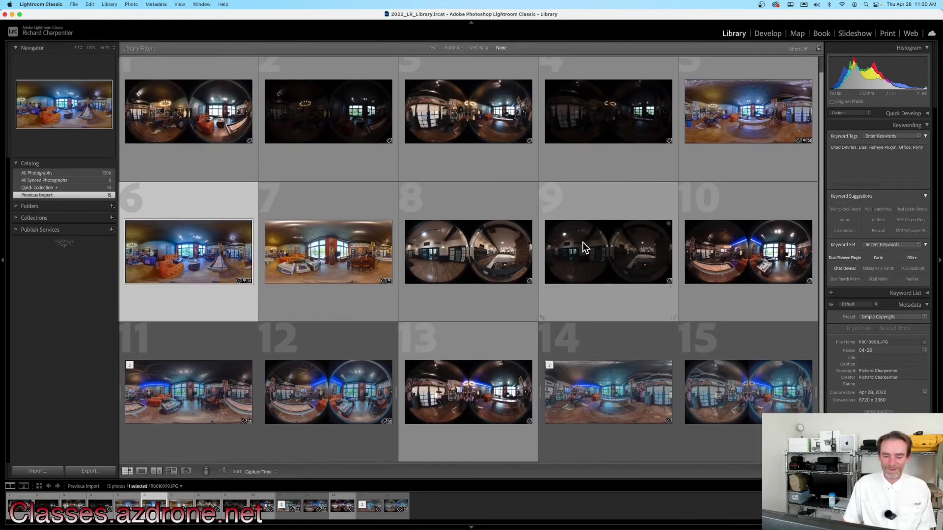
{"action": "left_click", "coordinate": [615, 390]}
{"action": "double_click", "coordinate": [612, 389]}
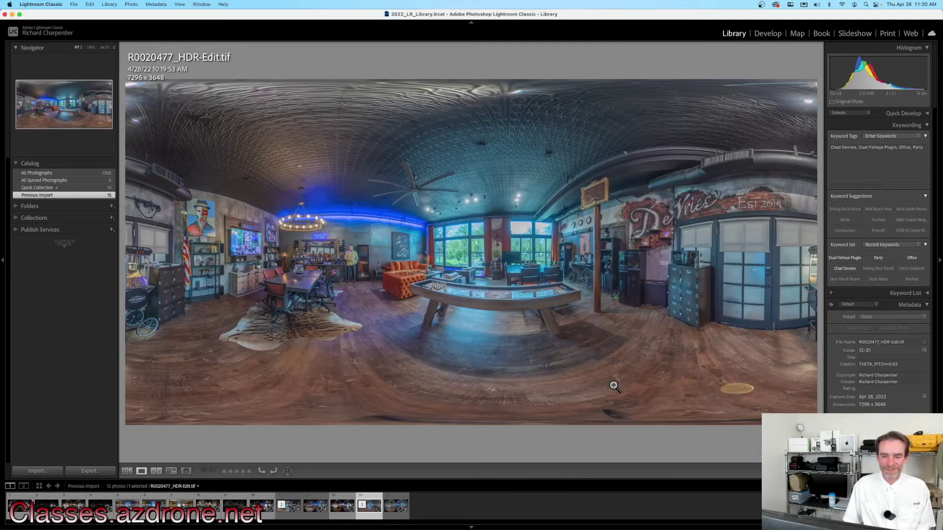
{"action": "key", "text": "Left"}
{"action": "key", "text": "Left"}
{"action": "key", "text": "Left"}
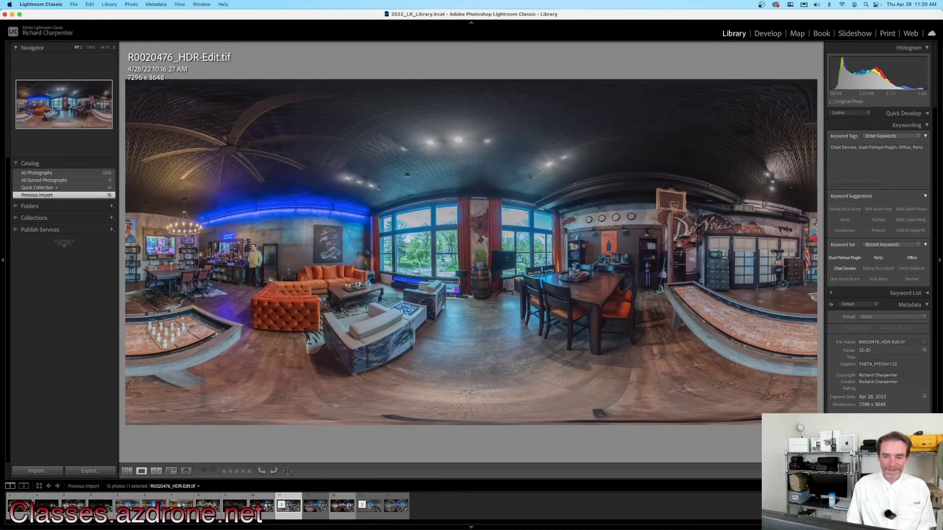
{"action": "key", "text": "g"}
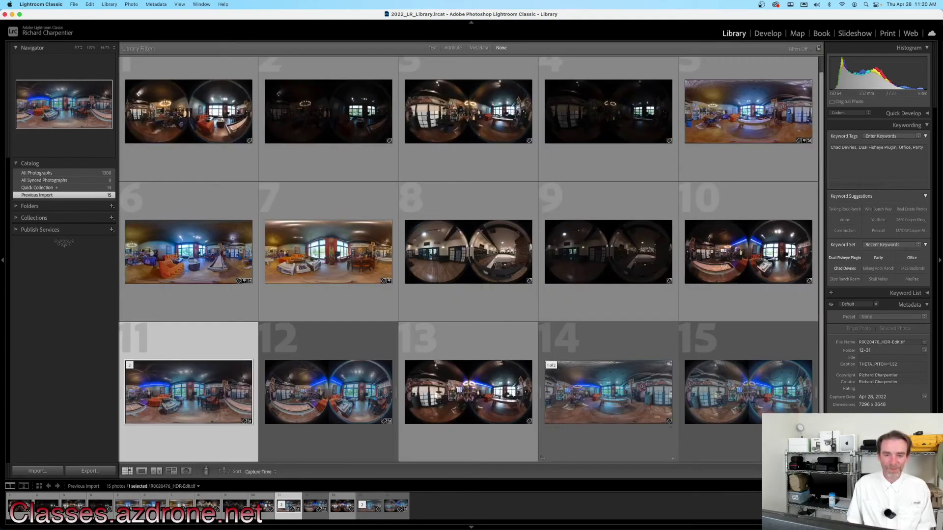